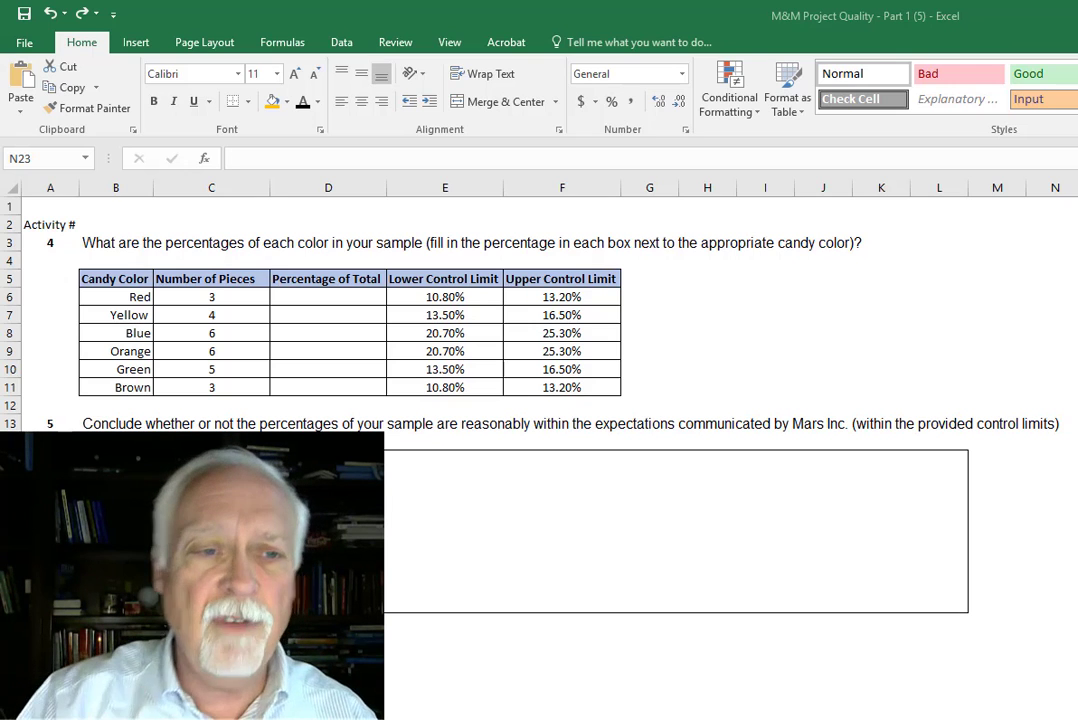
- Enter the formula =C6/SUM(C6:C11) in D6 to calculate Red's percentage of total, accepting the closing-parenthesis correction
click(320, 297)
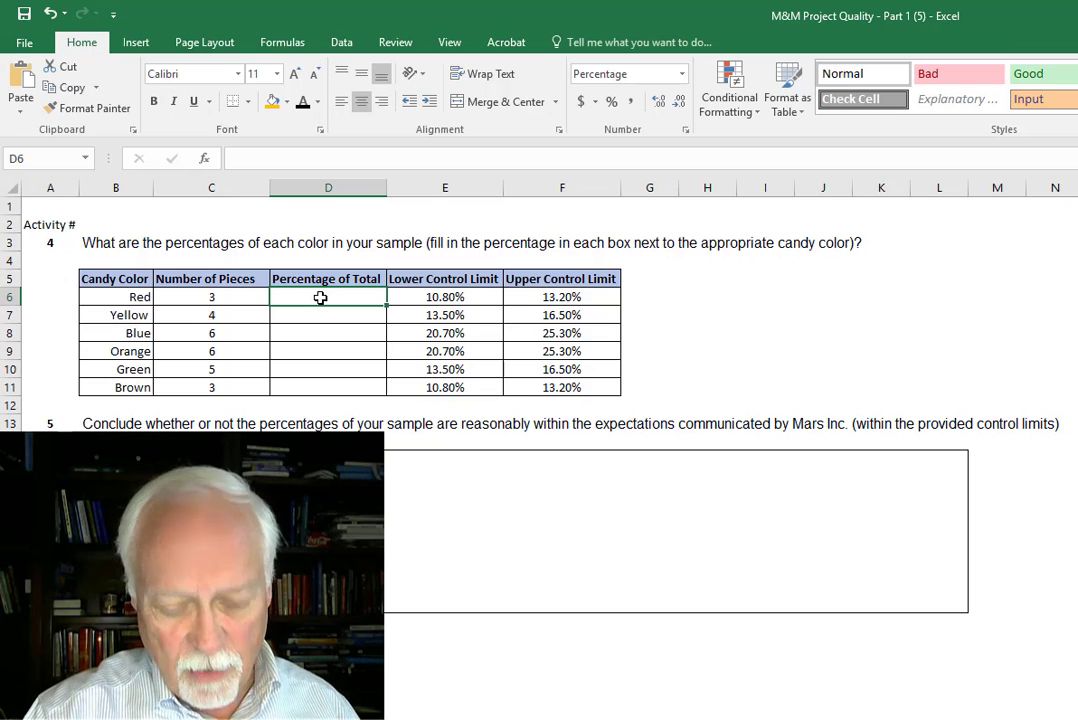
text(=)
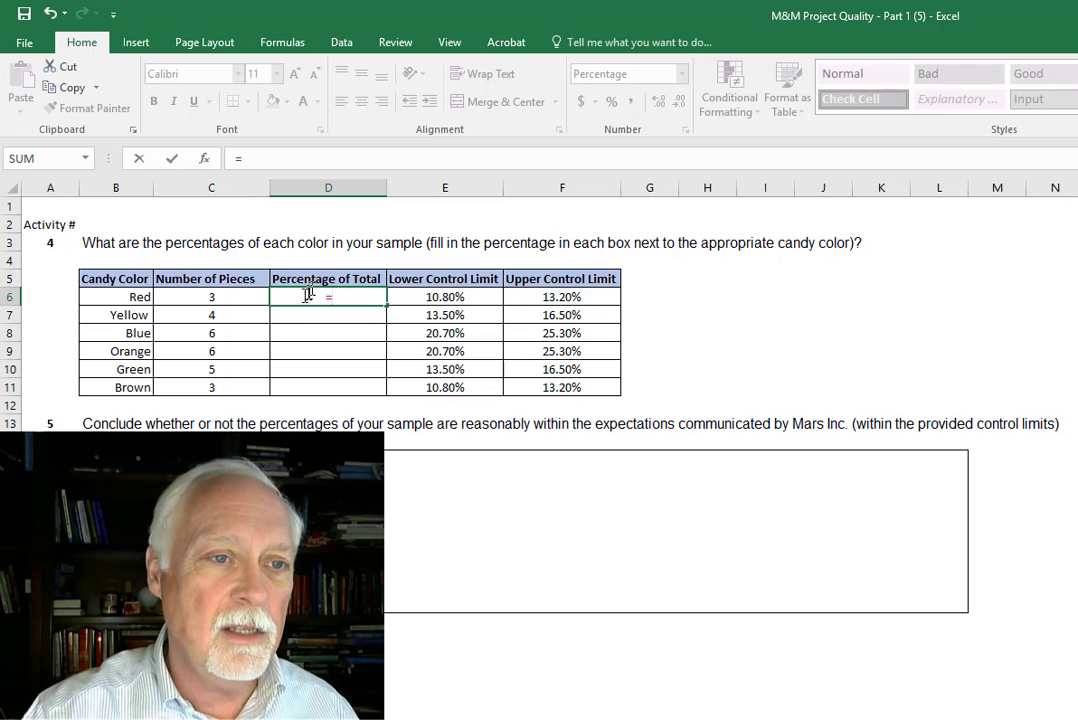
click(216, 300)
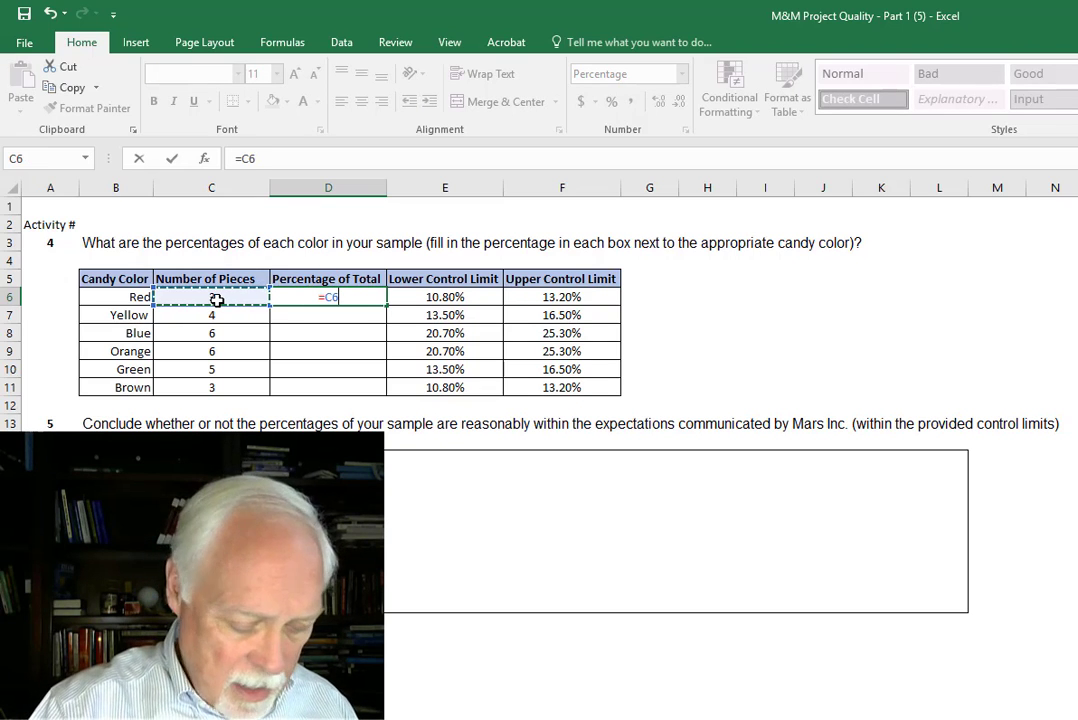
text(/)
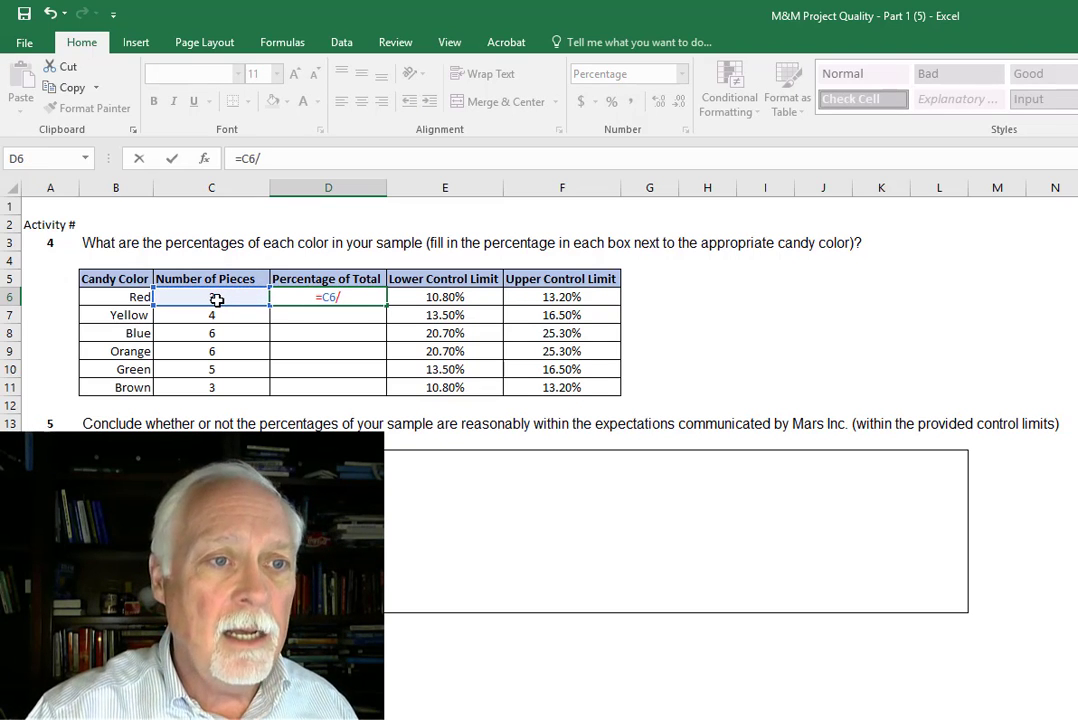
text(SUM)
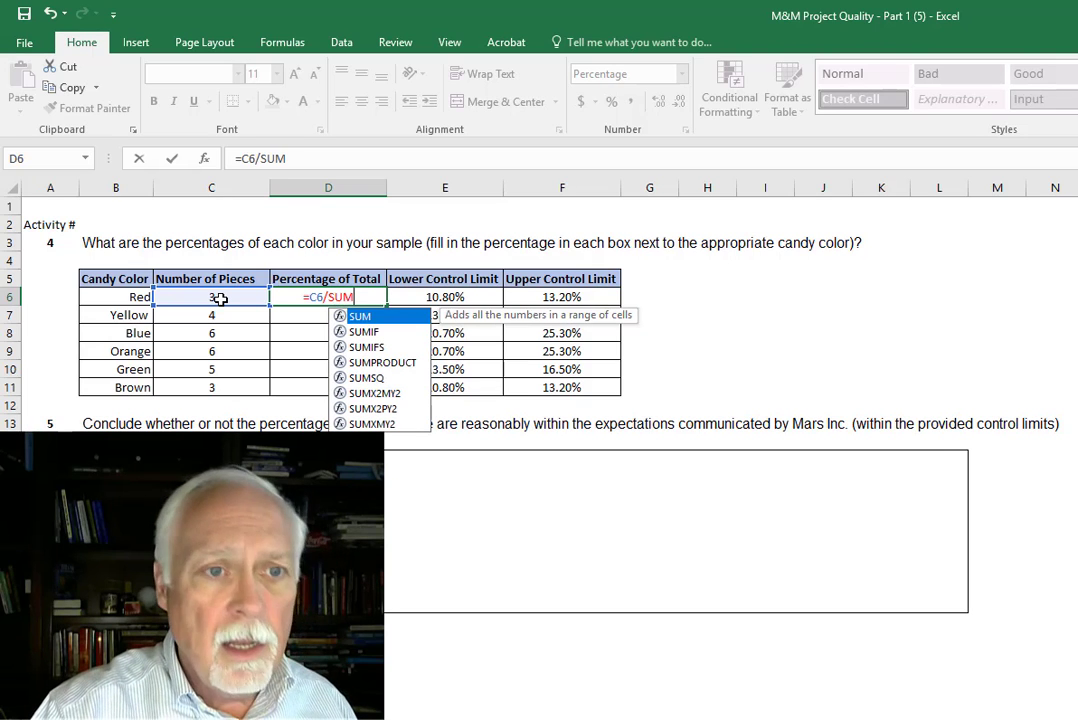
text(()
drag(220, 299, 228, 381)
key(Return)
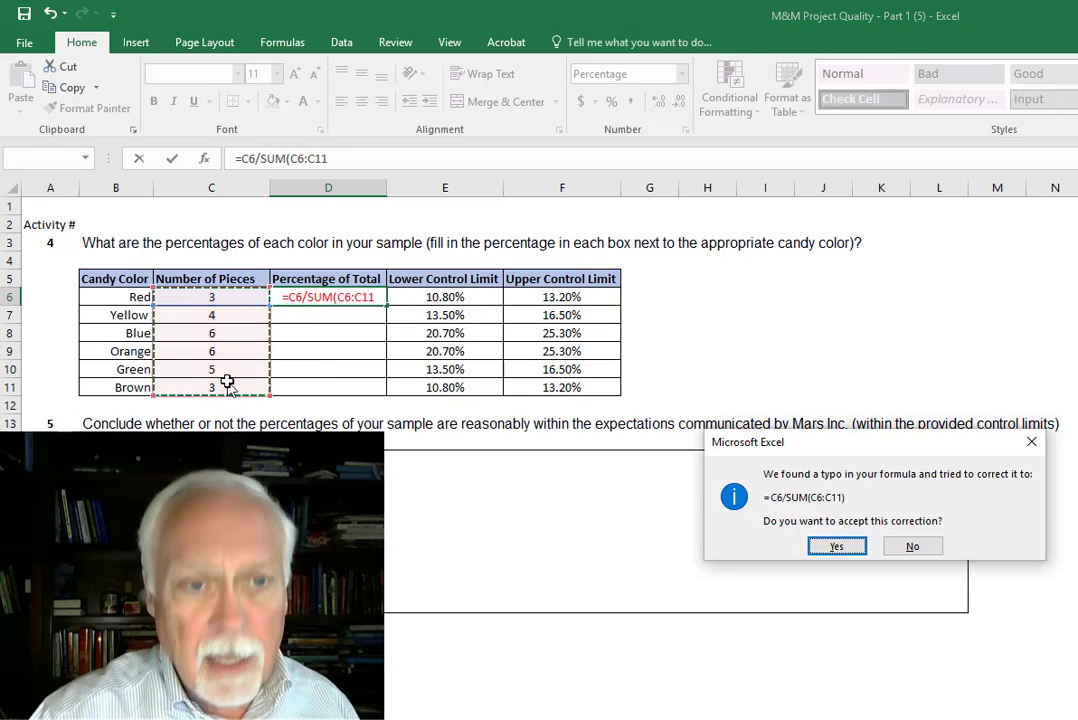
click(842, 546)
- Try locking the rows of the SUM range in D6 as C$6:C$11 and filling the formula down to D11
click(358, 297)
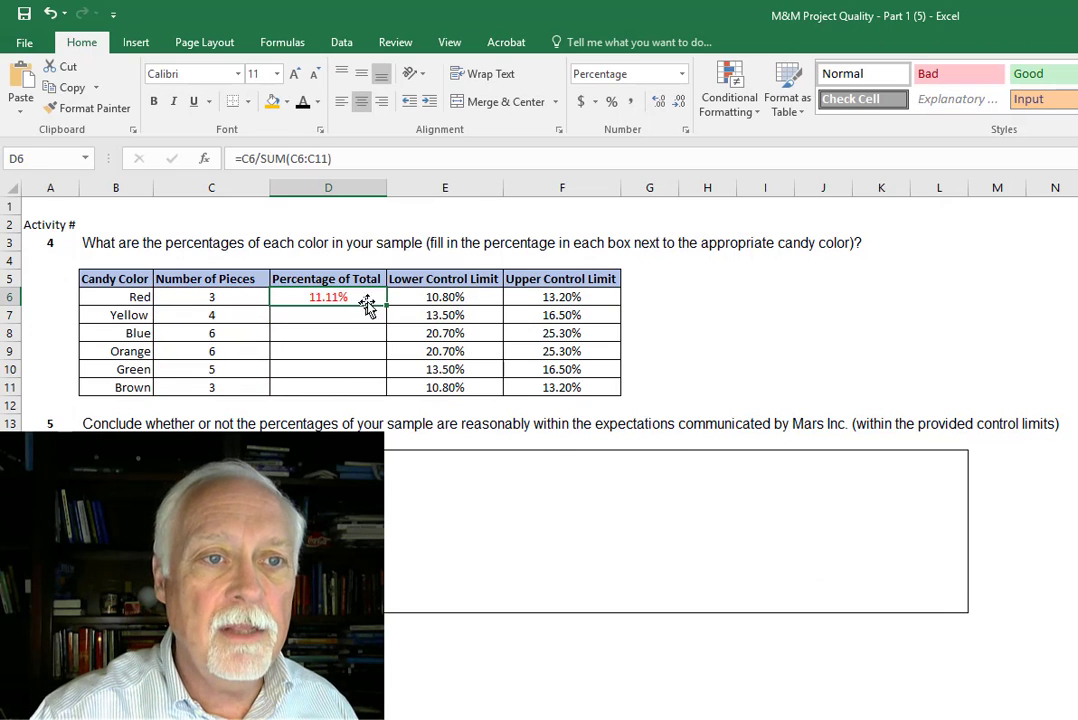
click(300, 158)
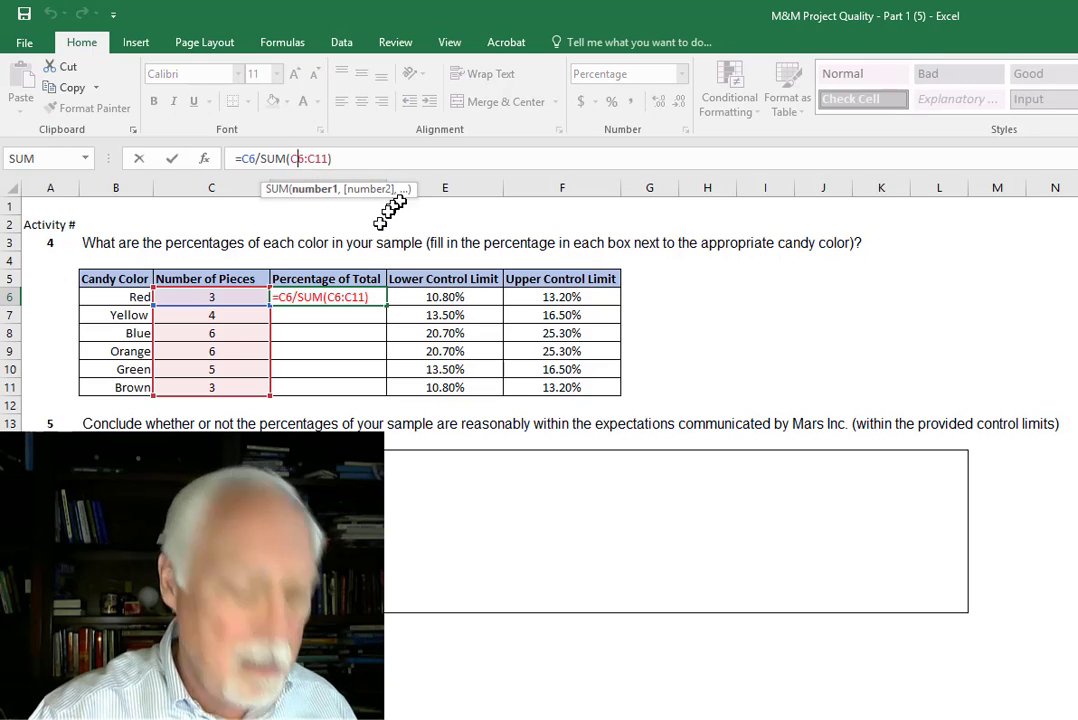
text($)
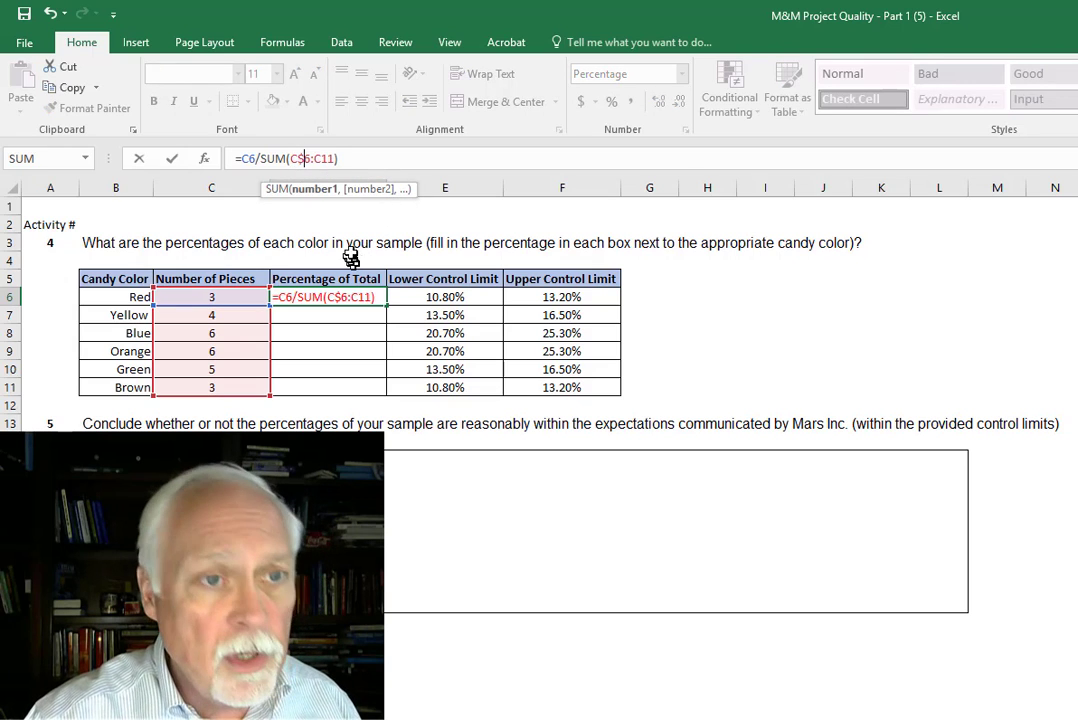
click(321, 158)
text($)
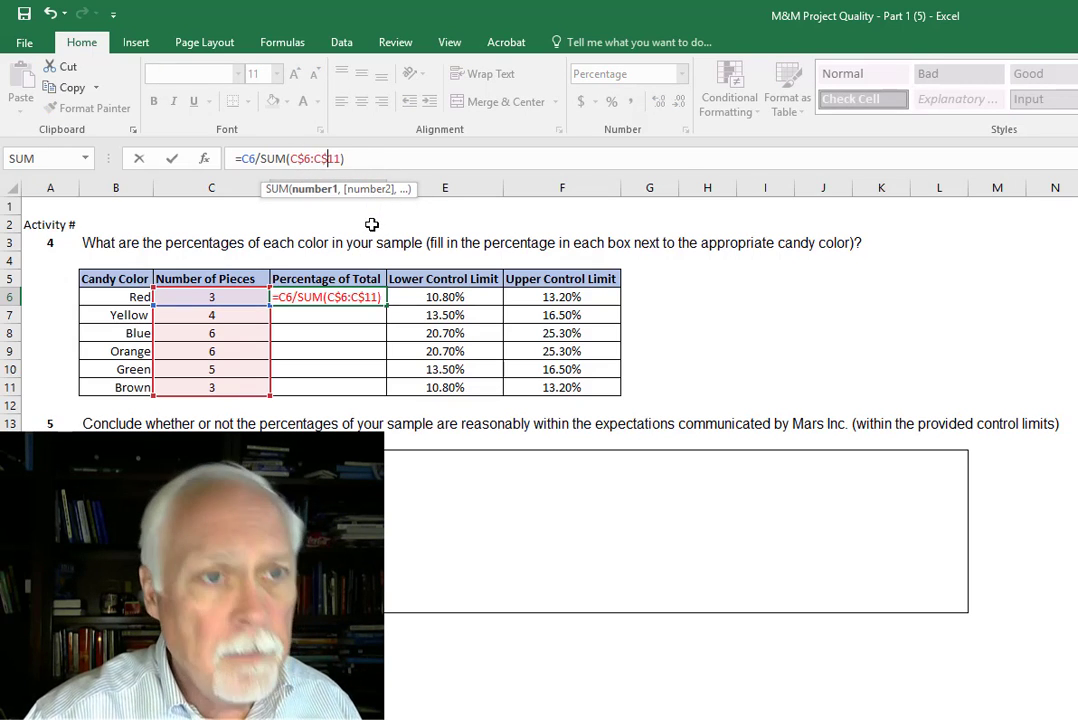
click(350, 158)
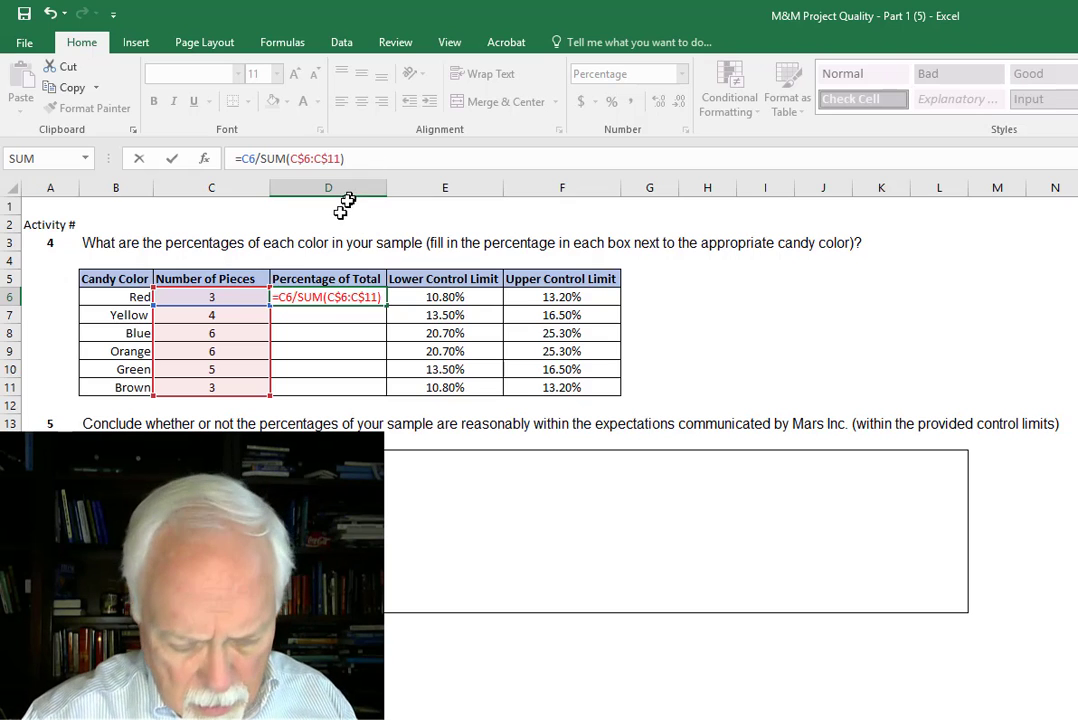
key(Return)
click(370, 297)
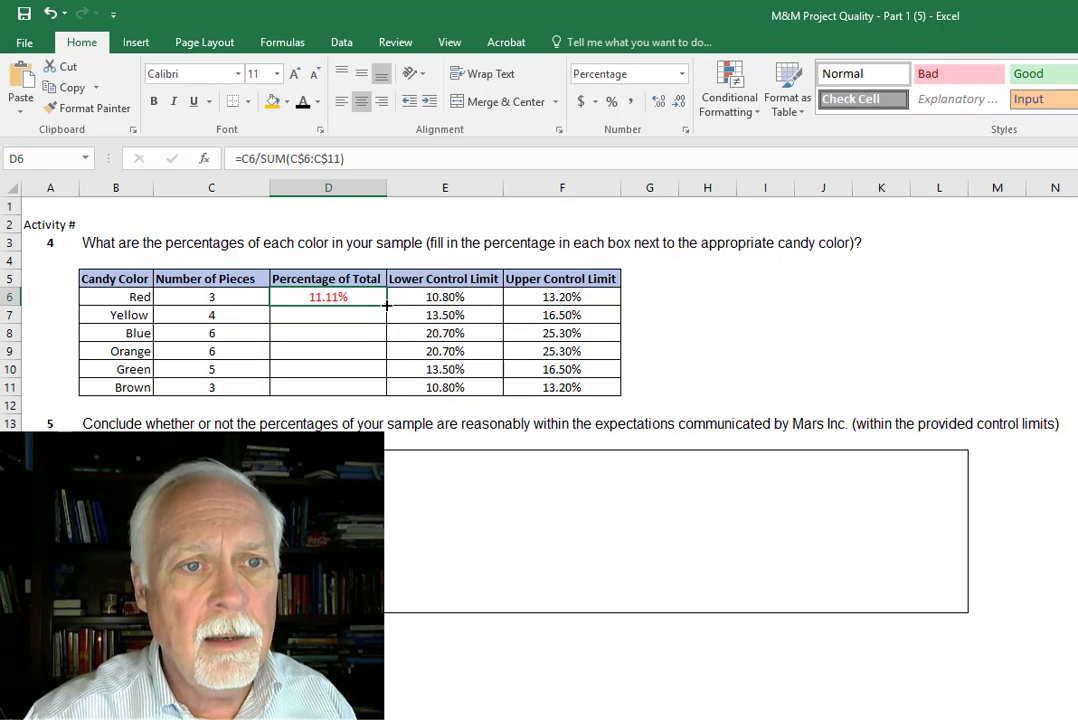
double_click(386, 306)
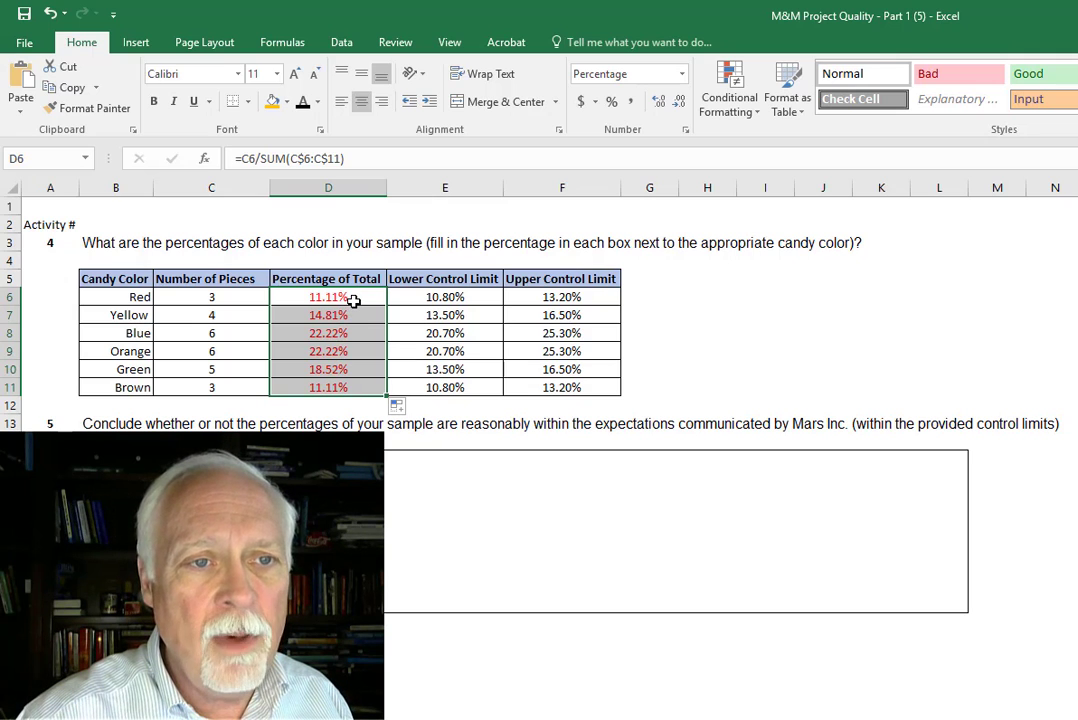
- Undo the fill and row locking, fill the unlocked formula from D6 down to D11, and inspect the formula in D11
click(50, 14)
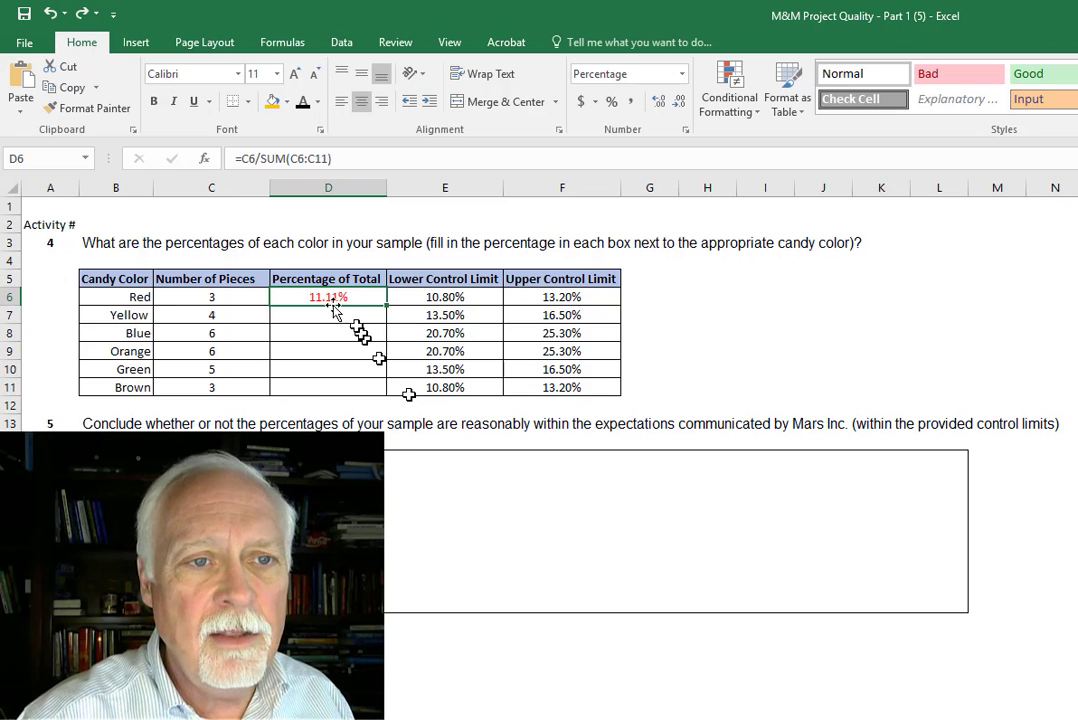
double_click(384, 307)
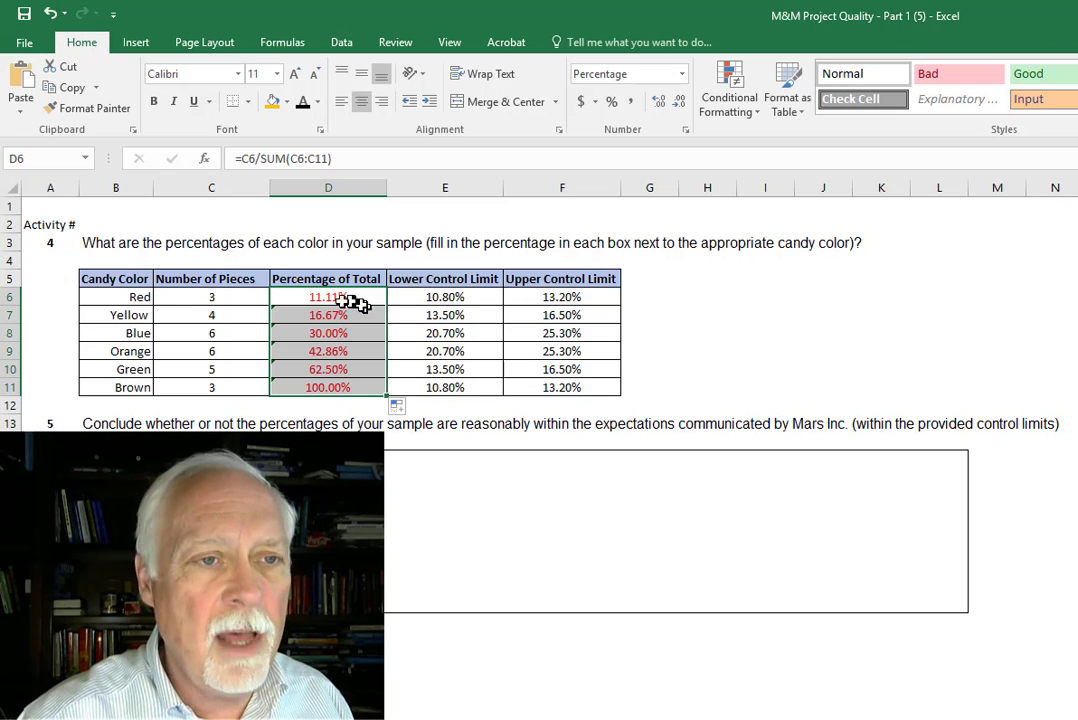
click(207, 298)
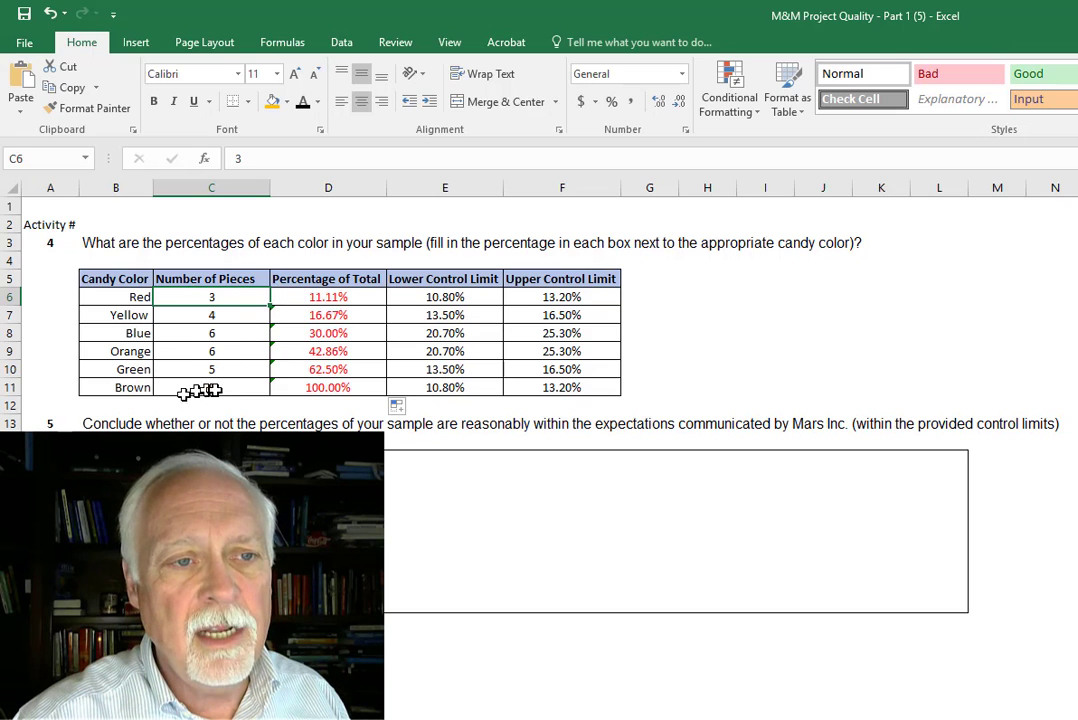
click(341, 391)
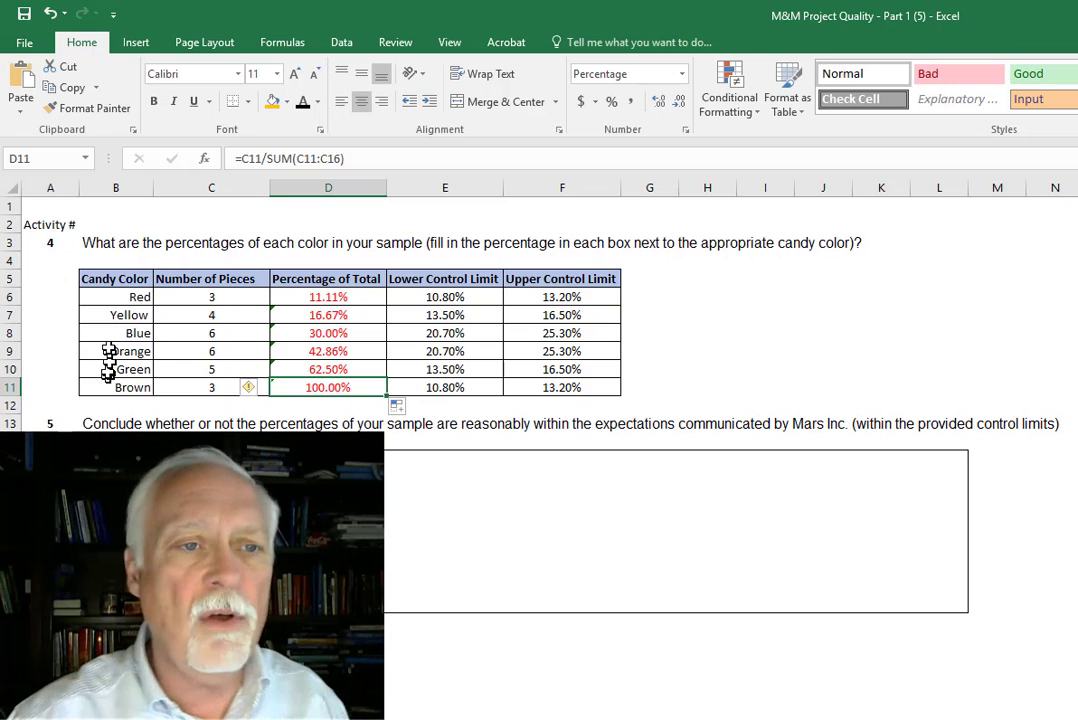
- Change D6 to =C6/SUM(C$6:C$11), fill it down to D11, and check the copied formula in D7
click(335, 300)
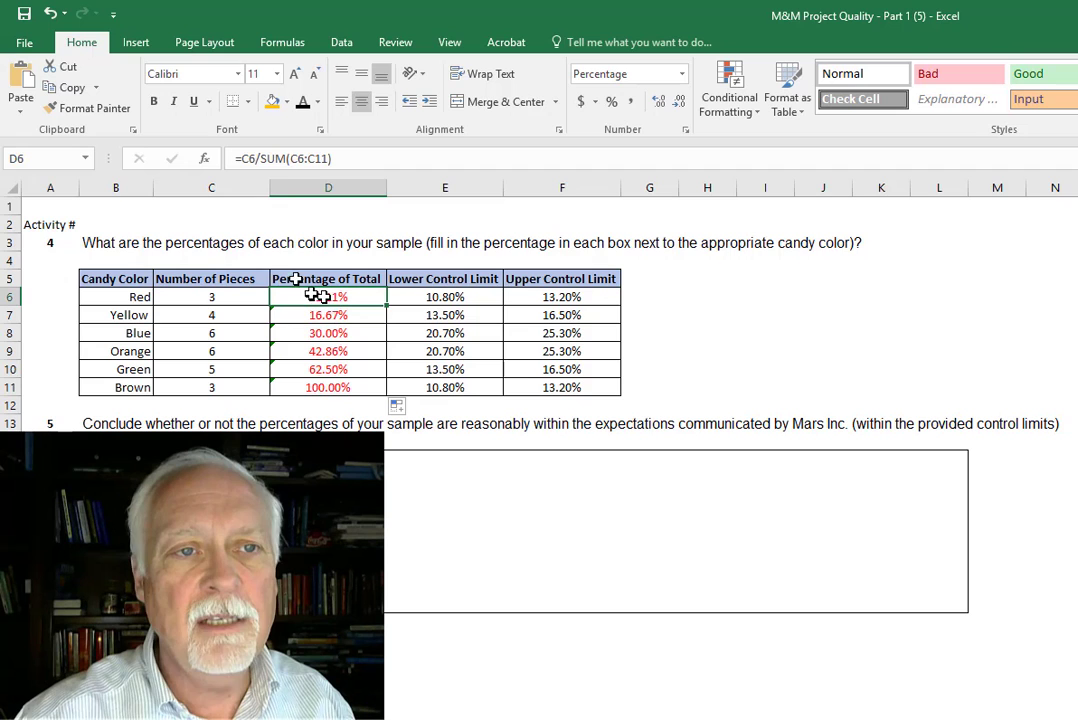
click(297, 158)
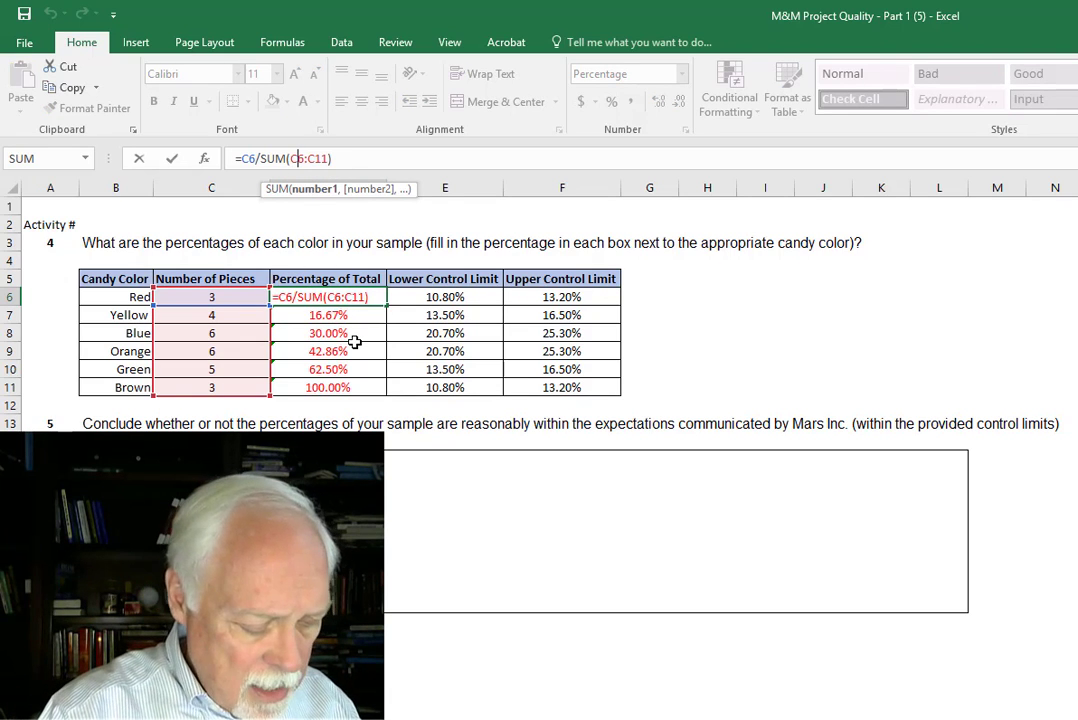
key(Right)
text($)
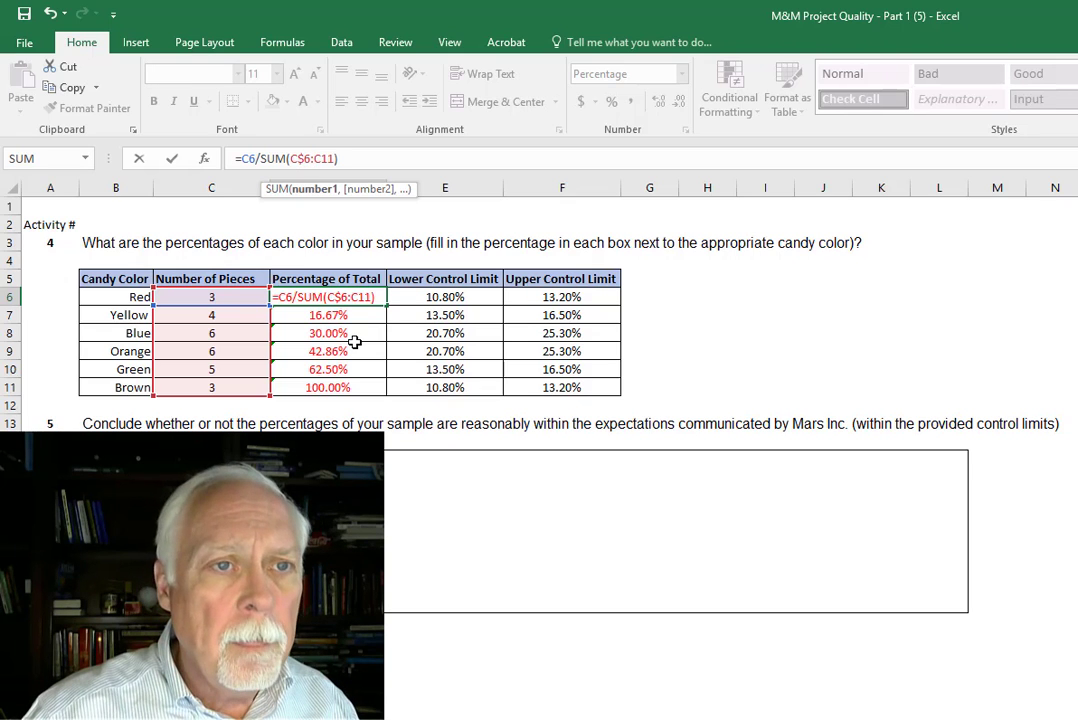
text($)
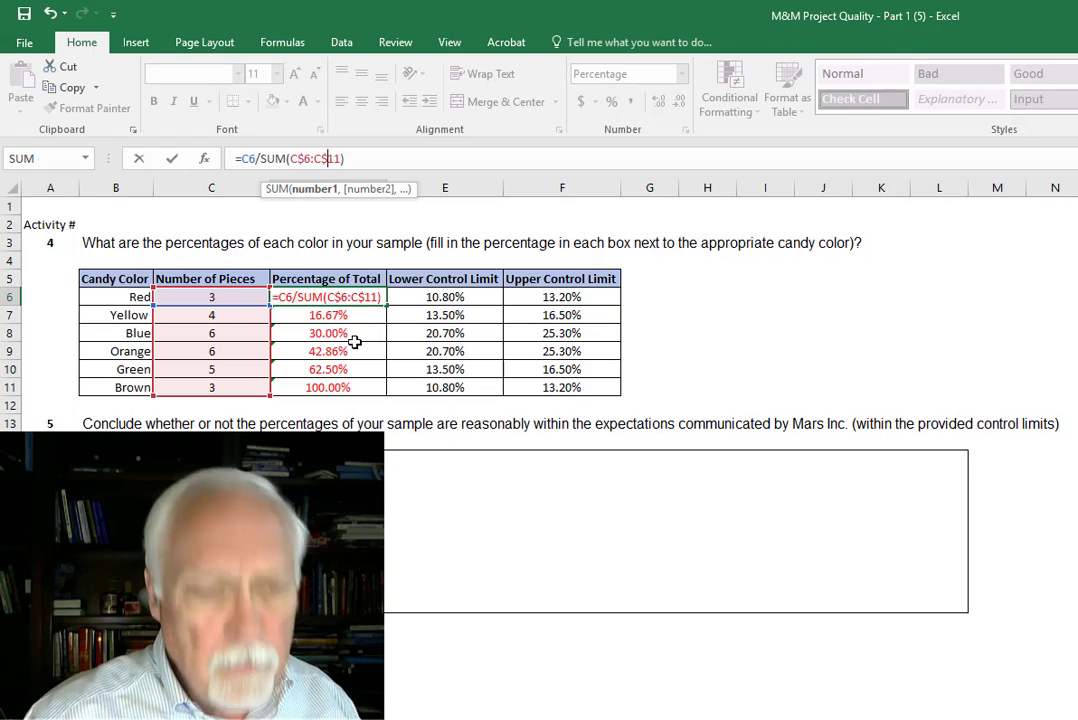
key(Return)
click(372, 296)
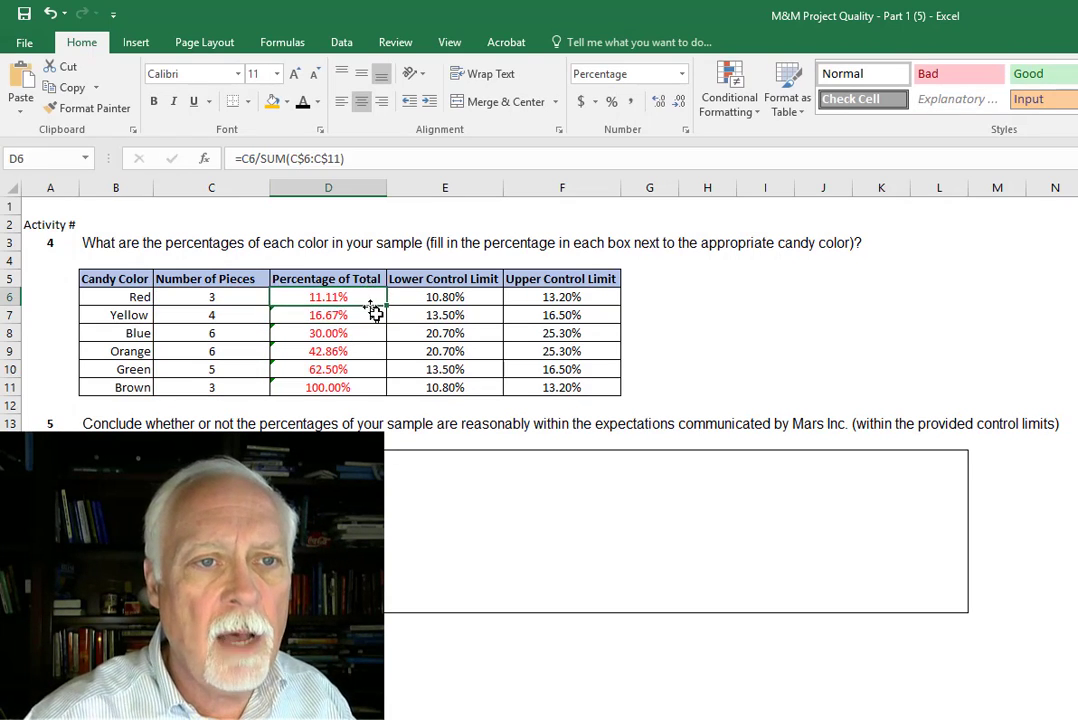
double_click(386, 307)
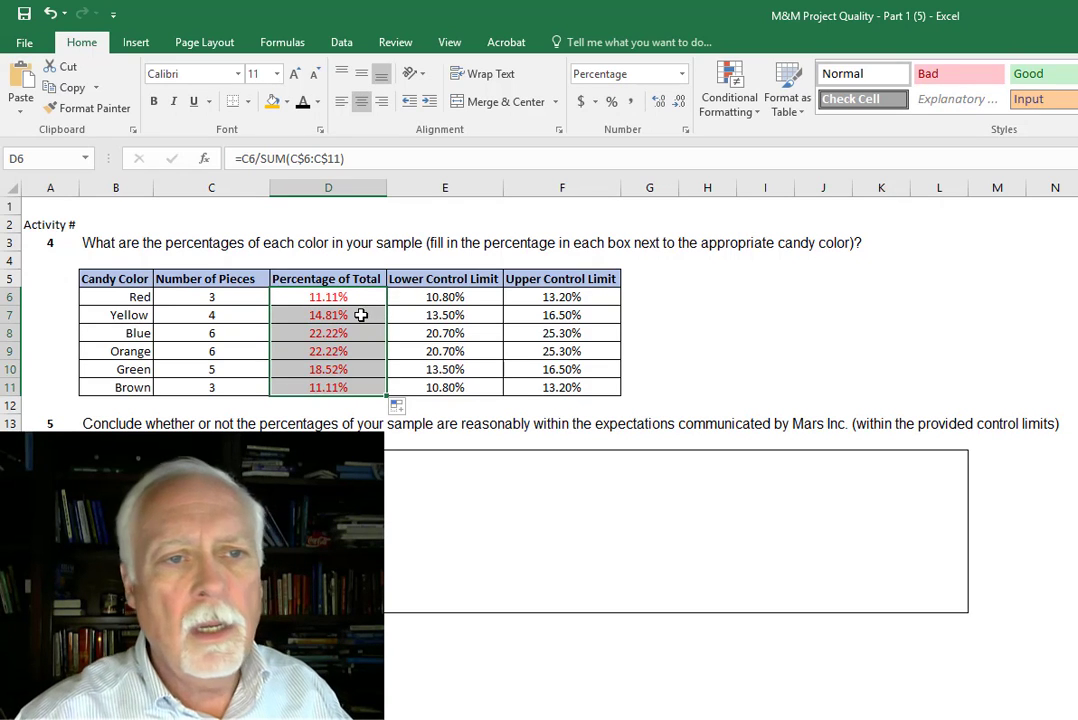
click(361, 313)
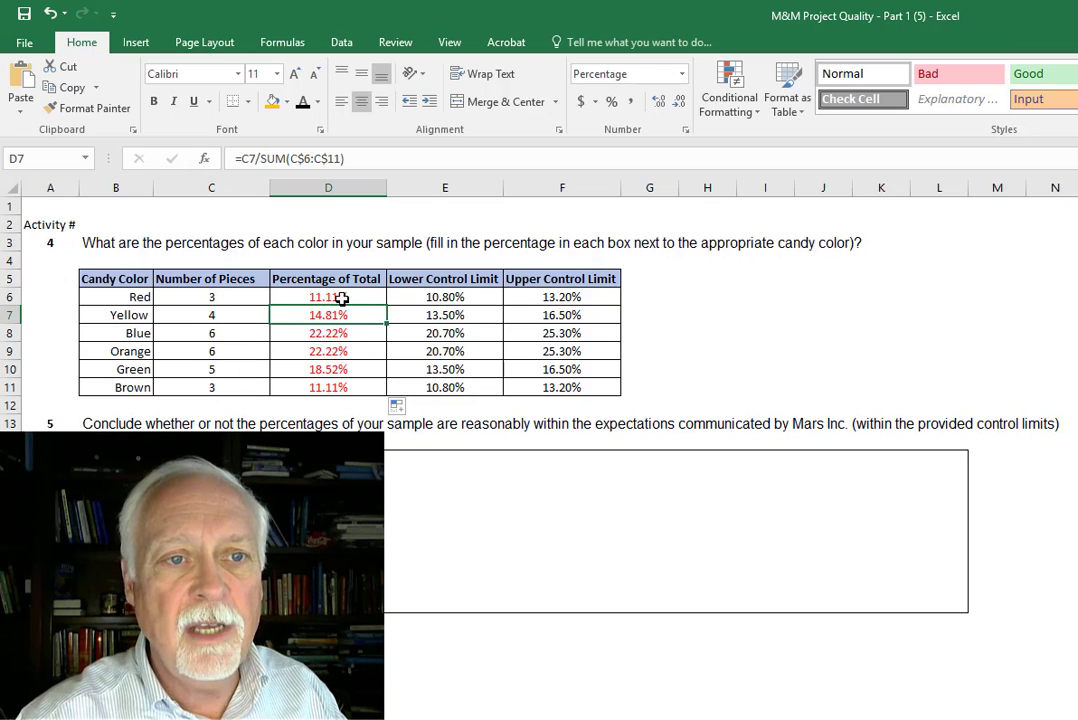
- Check the total of the percentages with a SUM of D6:D11 in D12, and clear that cell
click(314, 403)
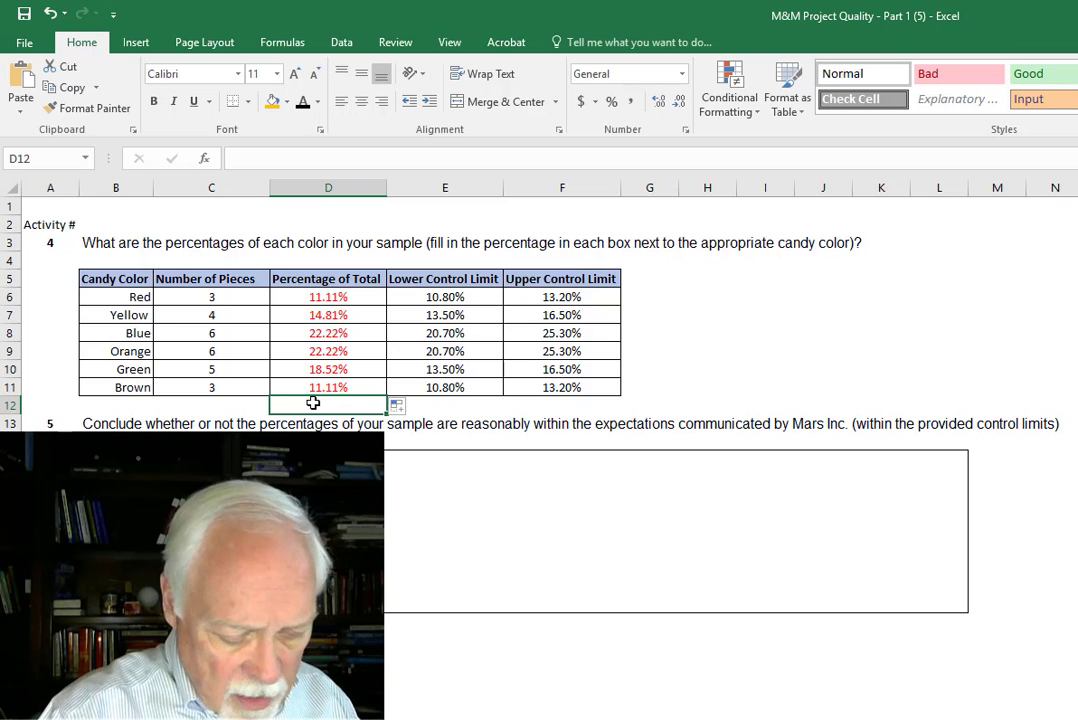
text(=SUM)
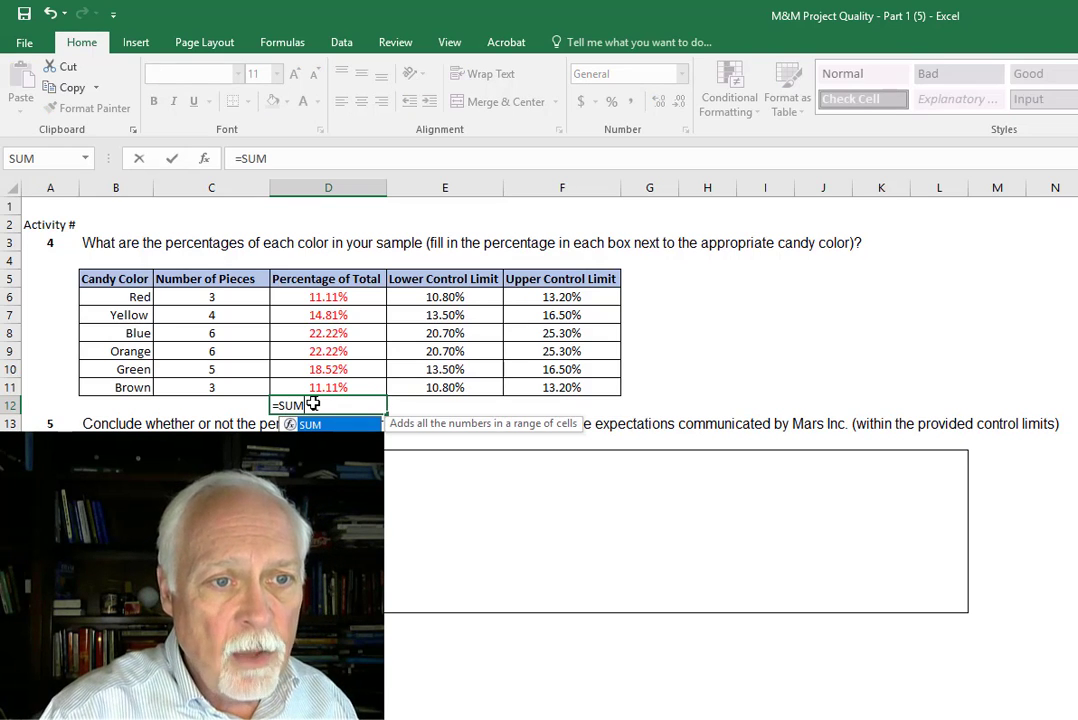
text(()
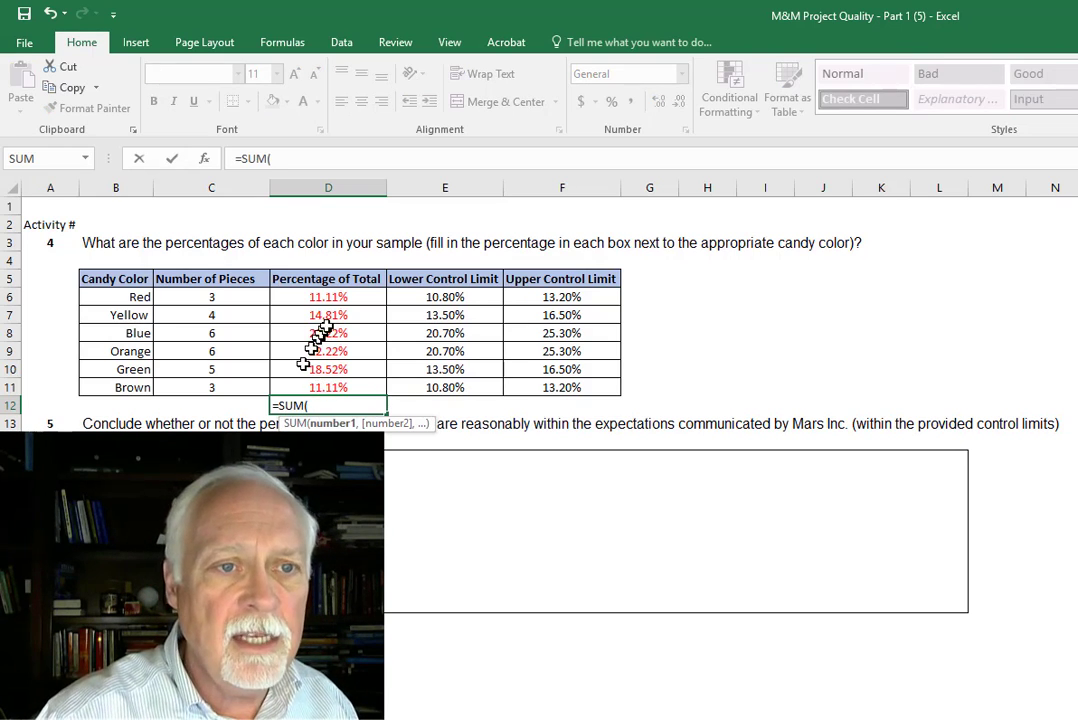
drag(340, 300, 324, 385)
key(Return)
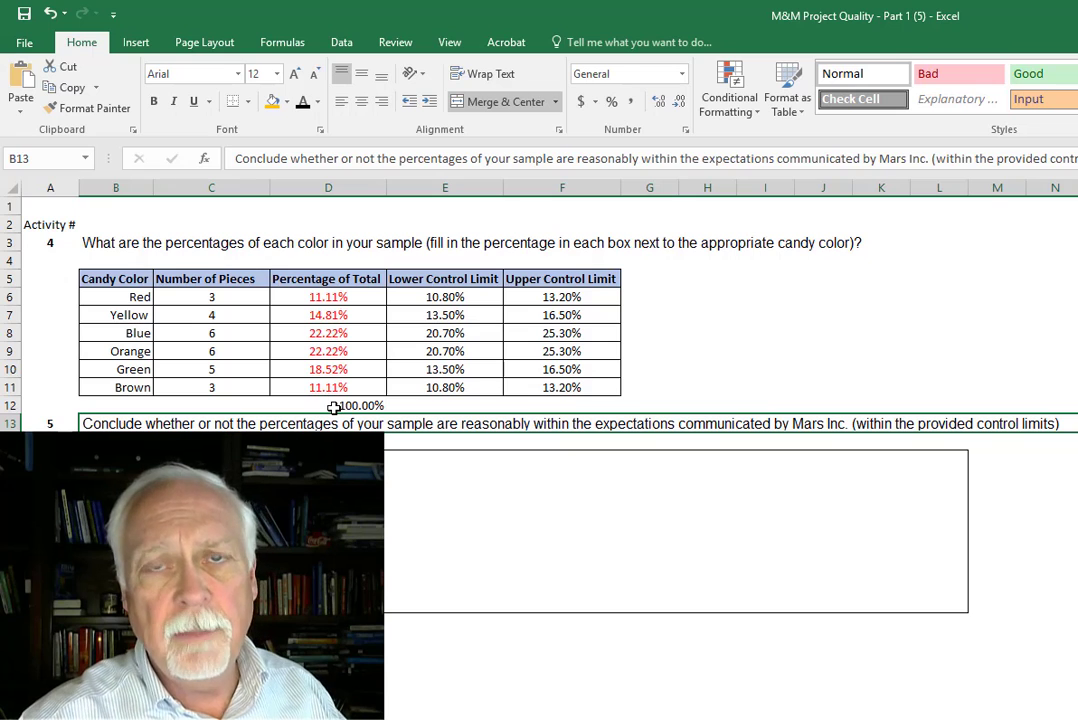
click(333, 407)
key(Delete)
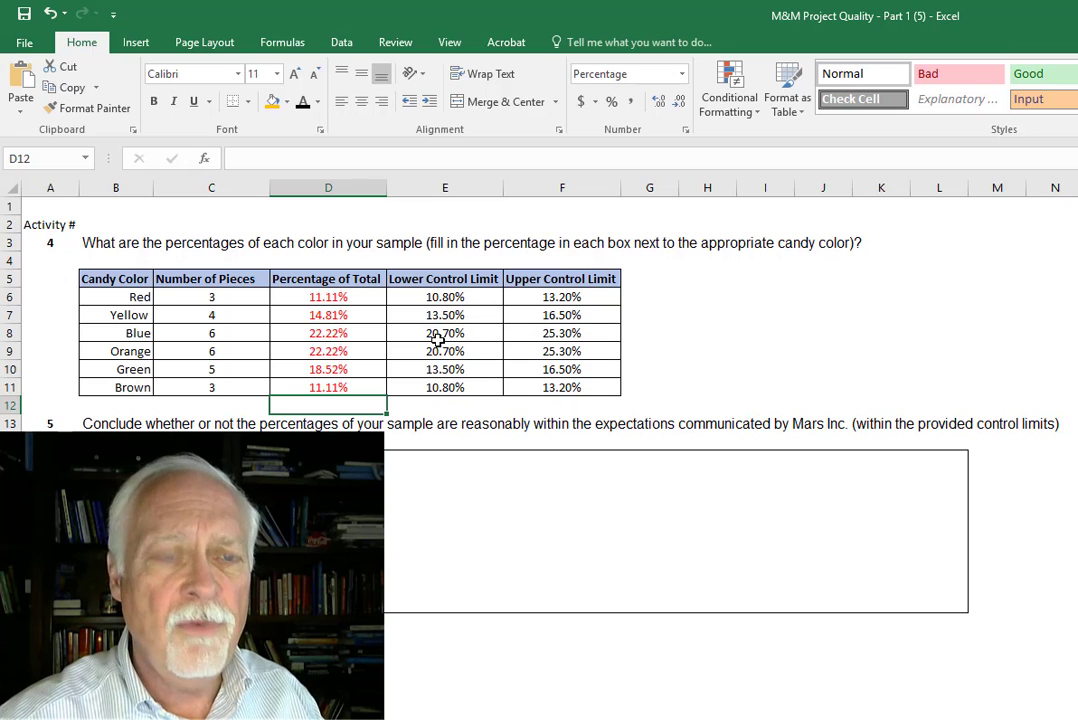
- Start a Between highlight rule on D6, with the limits taken from cells $E$6 and $F$6
click(345, 299)
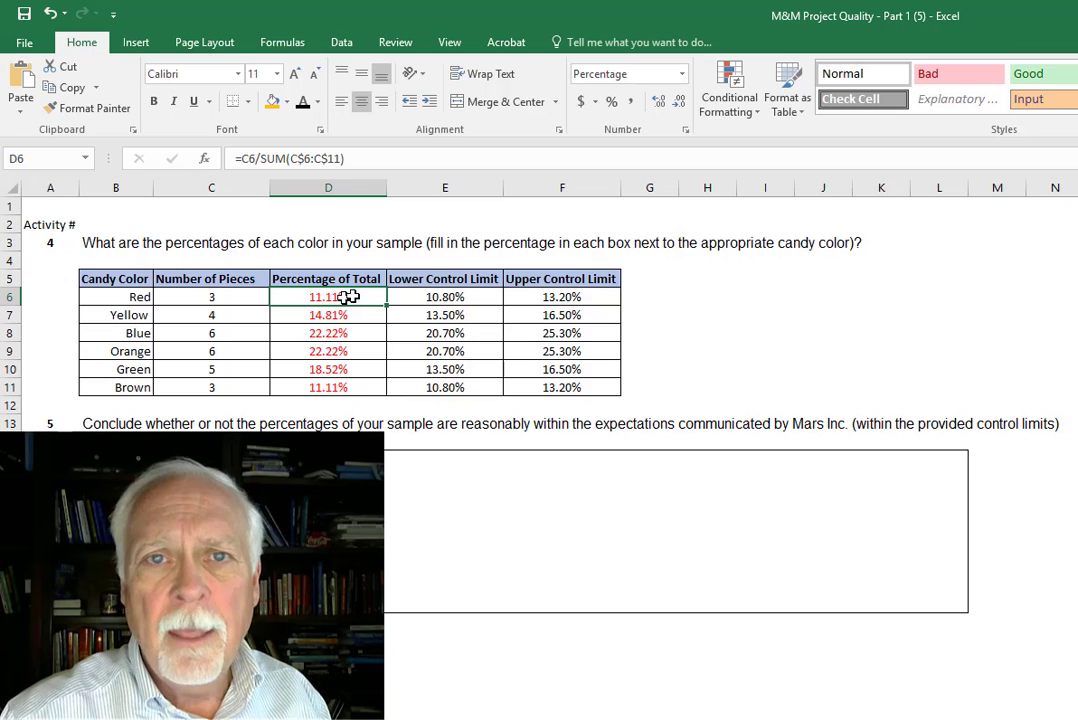
click(730, 108)
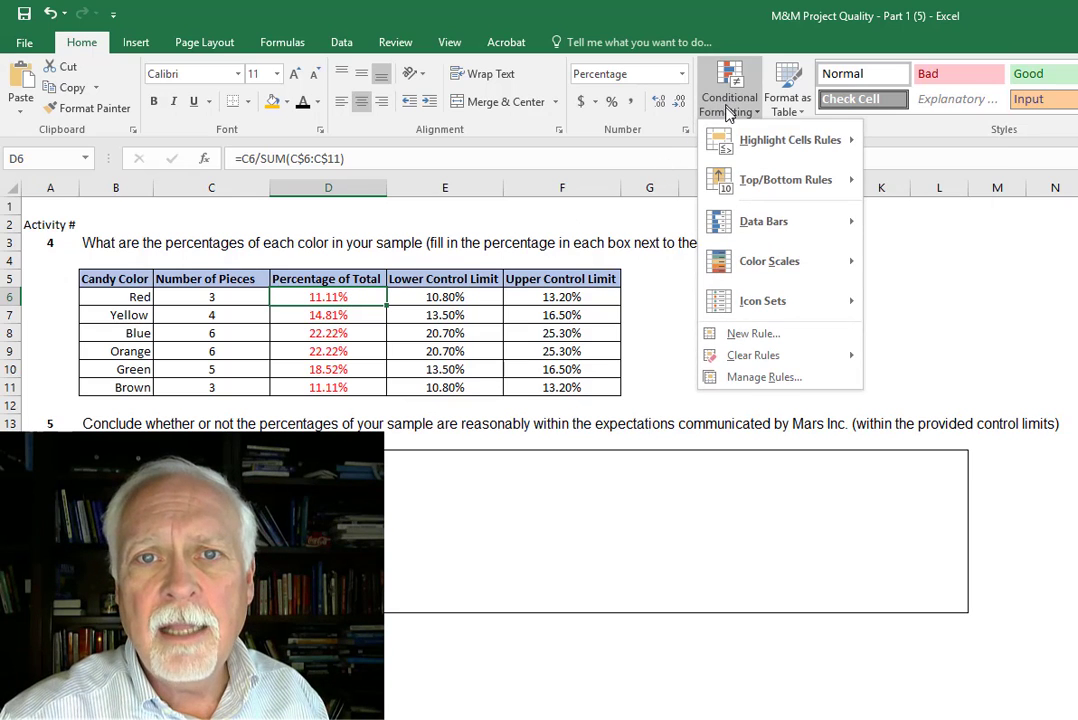
mouse_move(778, 142)
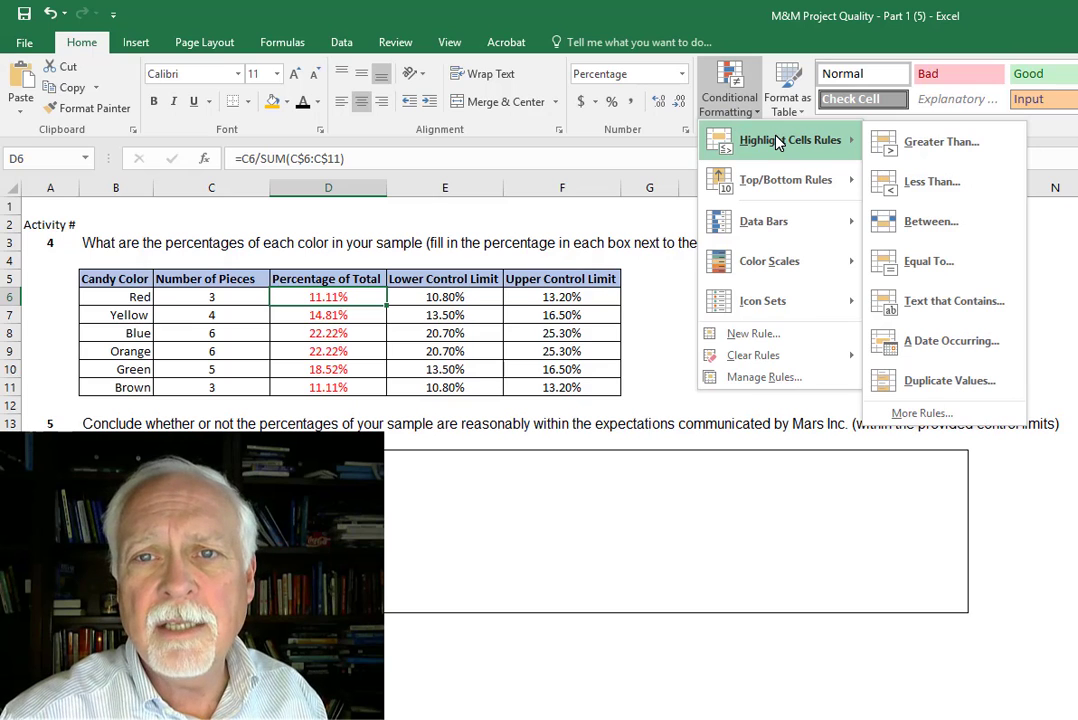
click(923, 224)
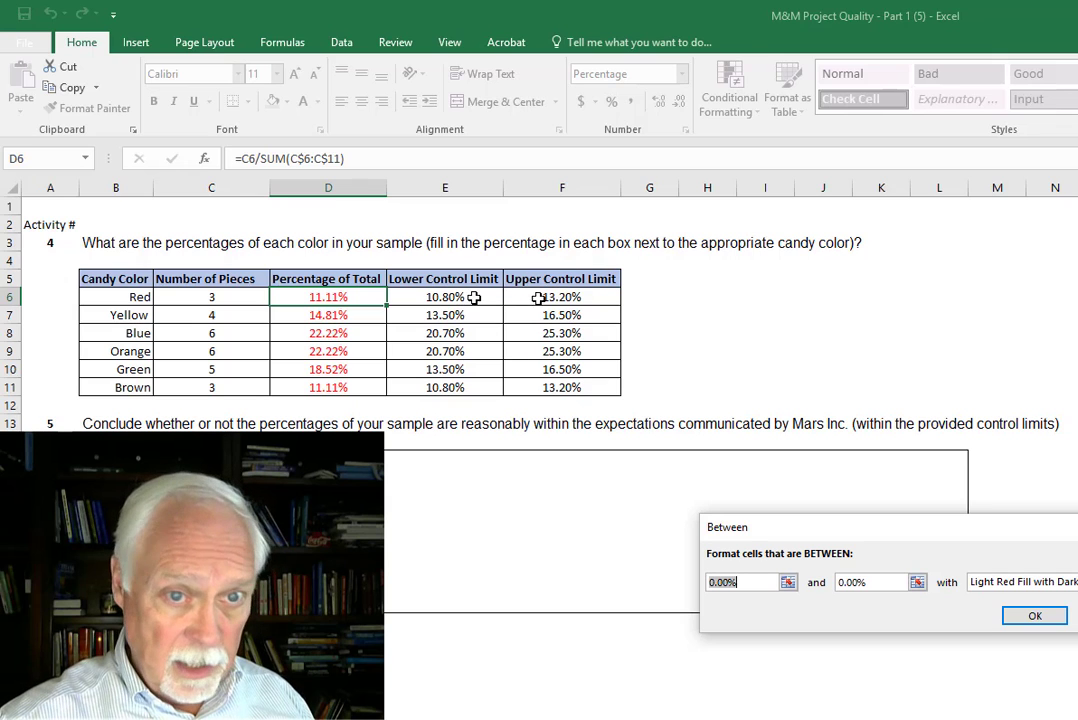
click(787, 582)
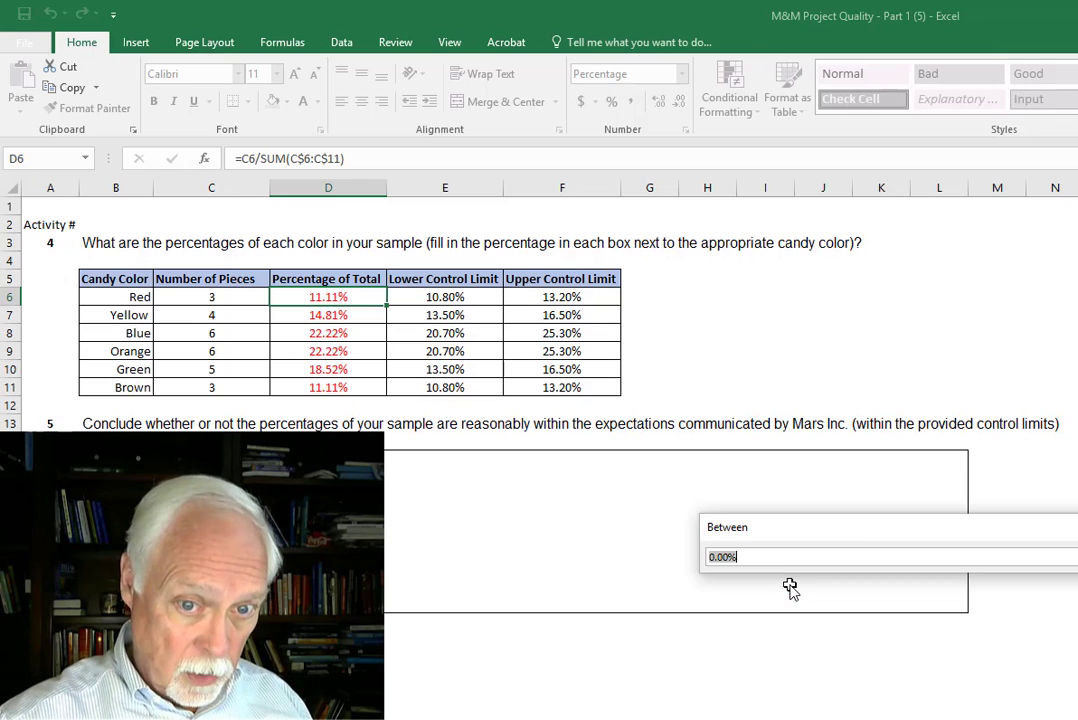
click(447, 297)
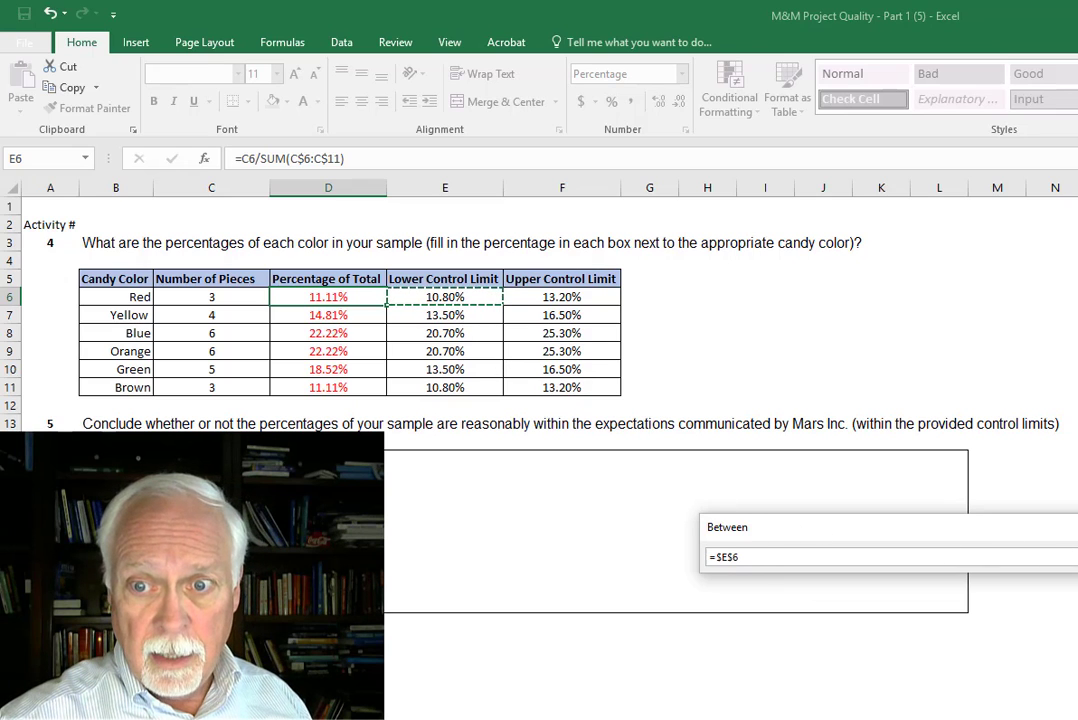
click(1059, 557)
click(917, 582)
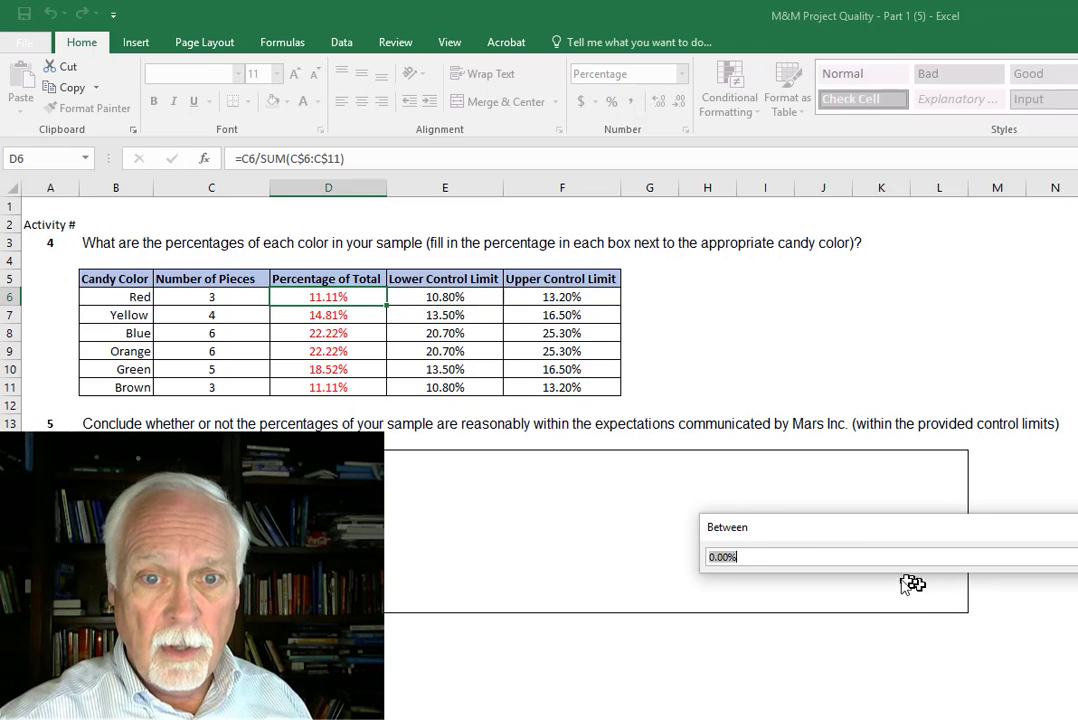
click(580, 297)
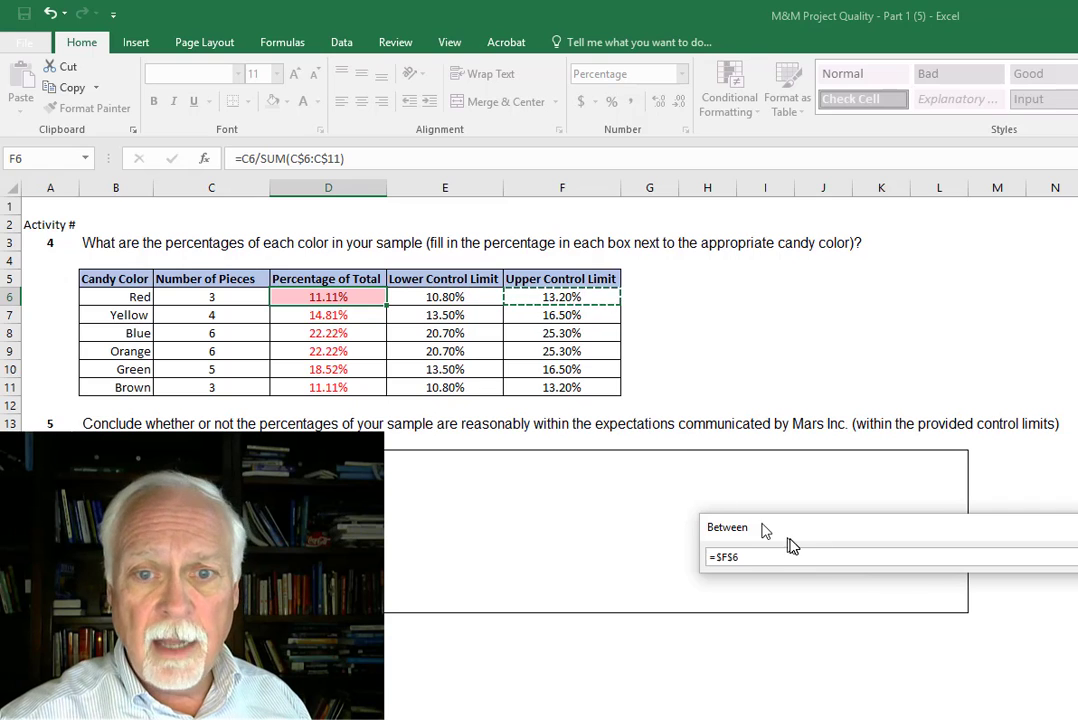
click(1074, 557)
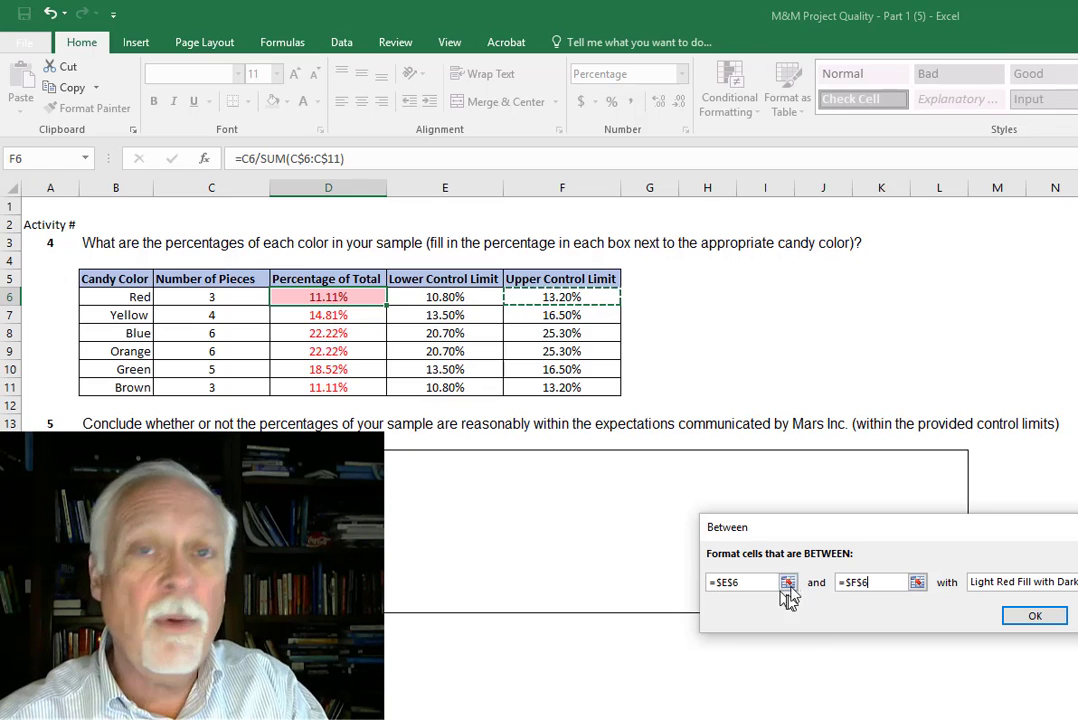
- Change the rule's limits to =$E6 and =$F6, and apply it with green fill and dark green text
click(727, 583)
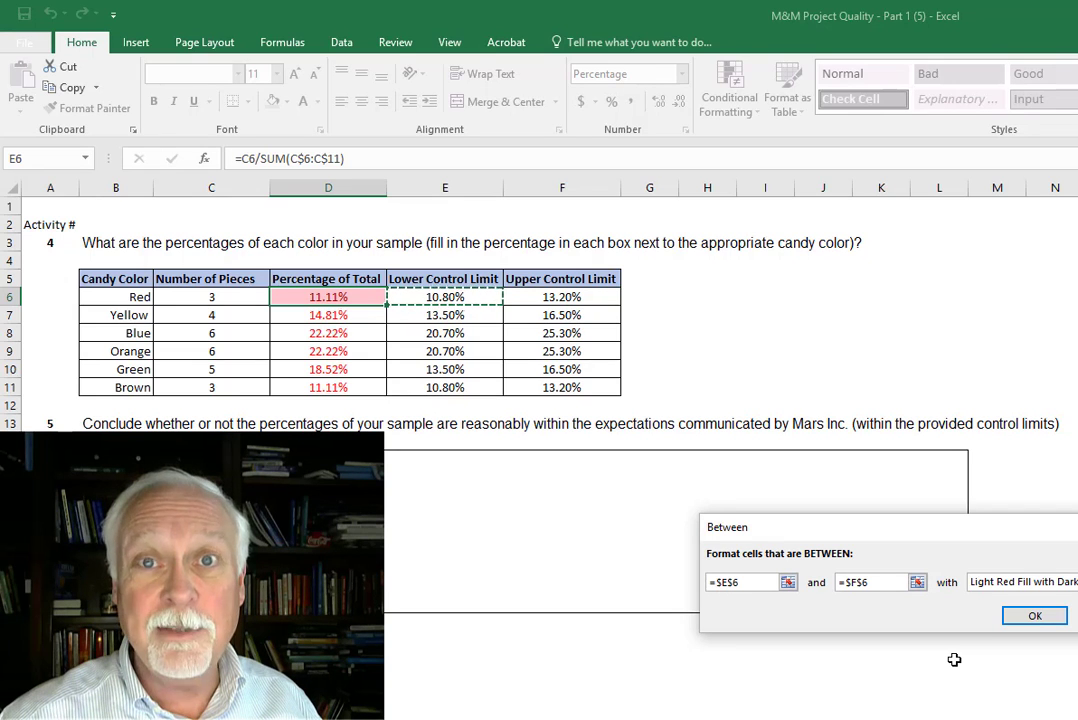
key(Delete)
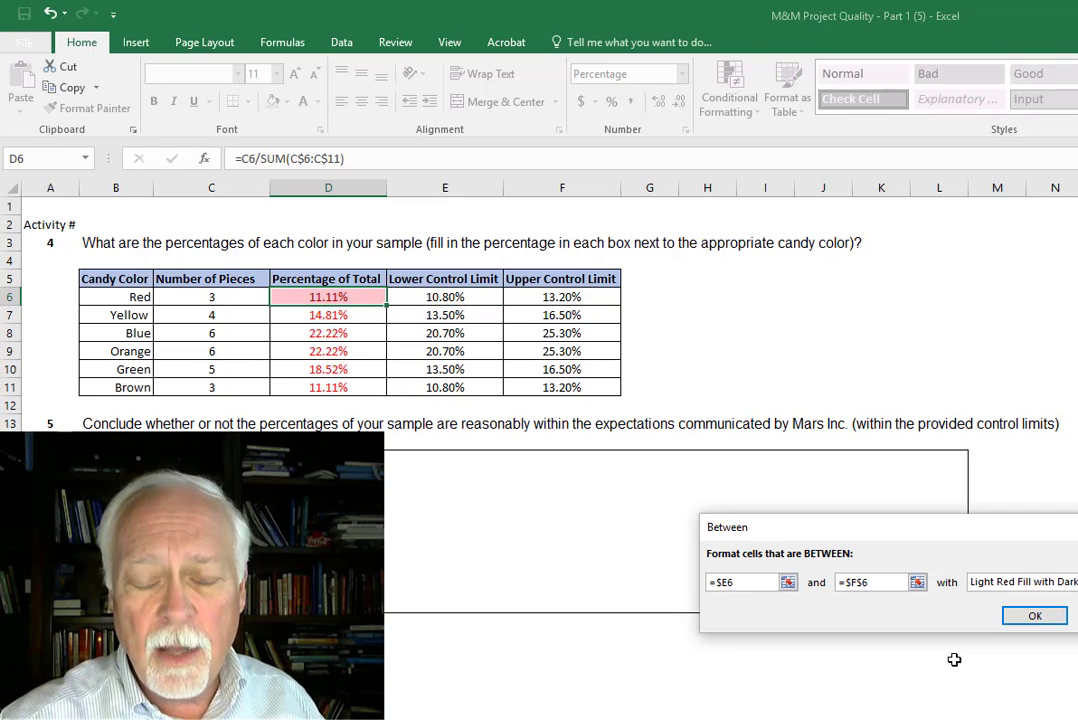
click(852, 582)
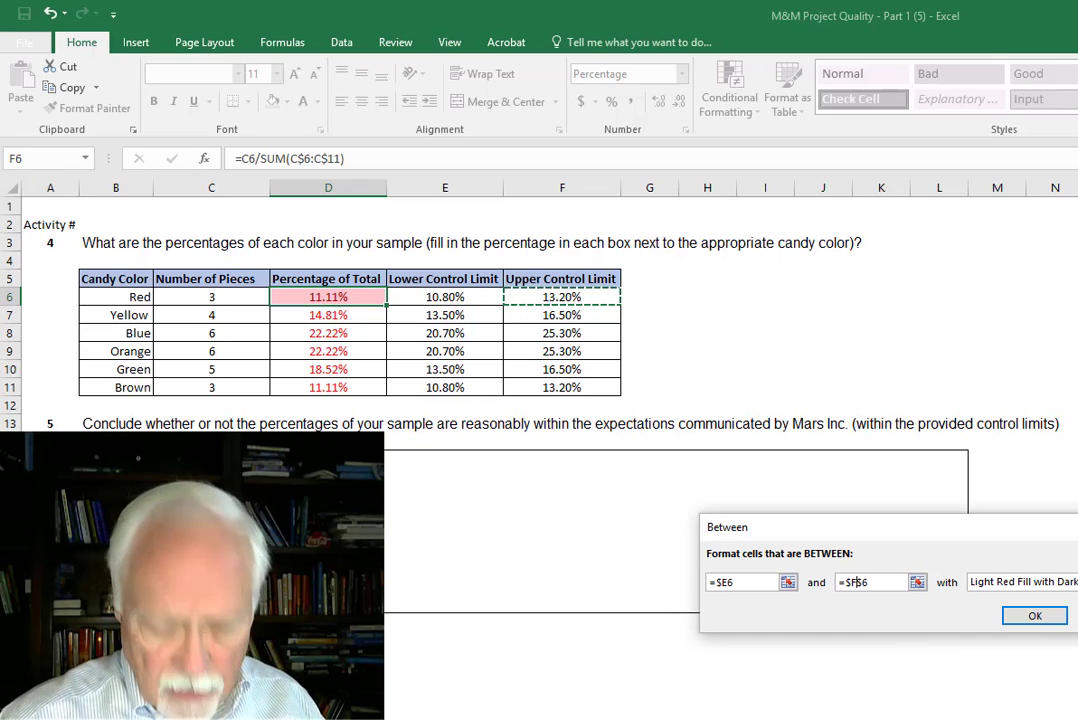
key(Delete)
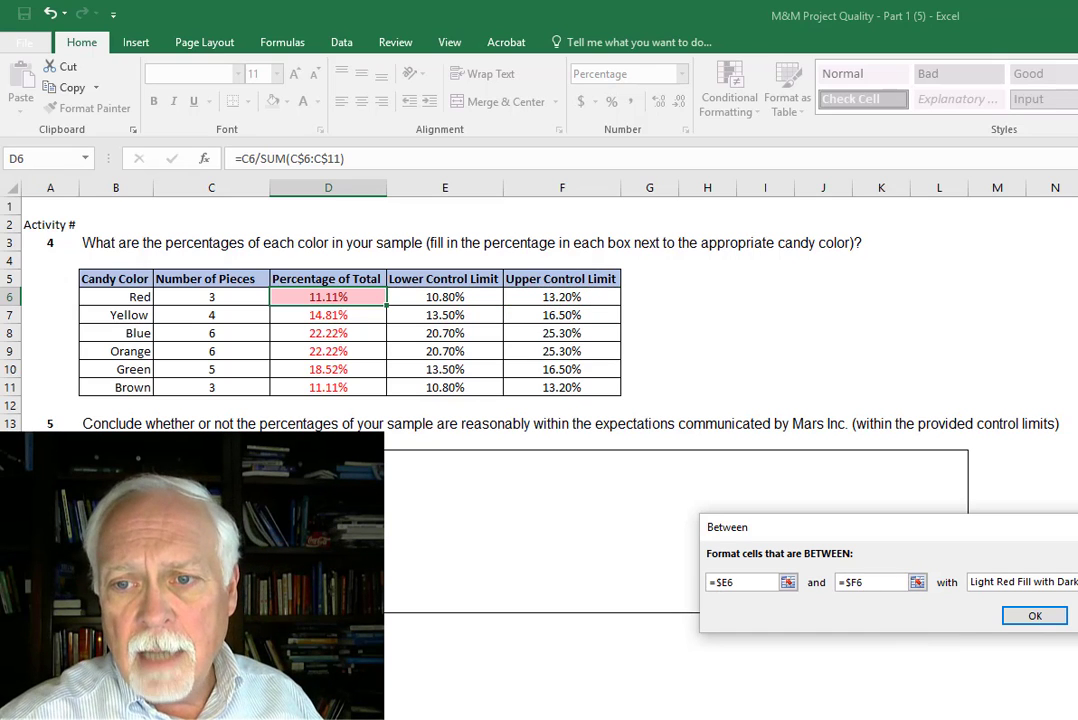
click(1072, 582)
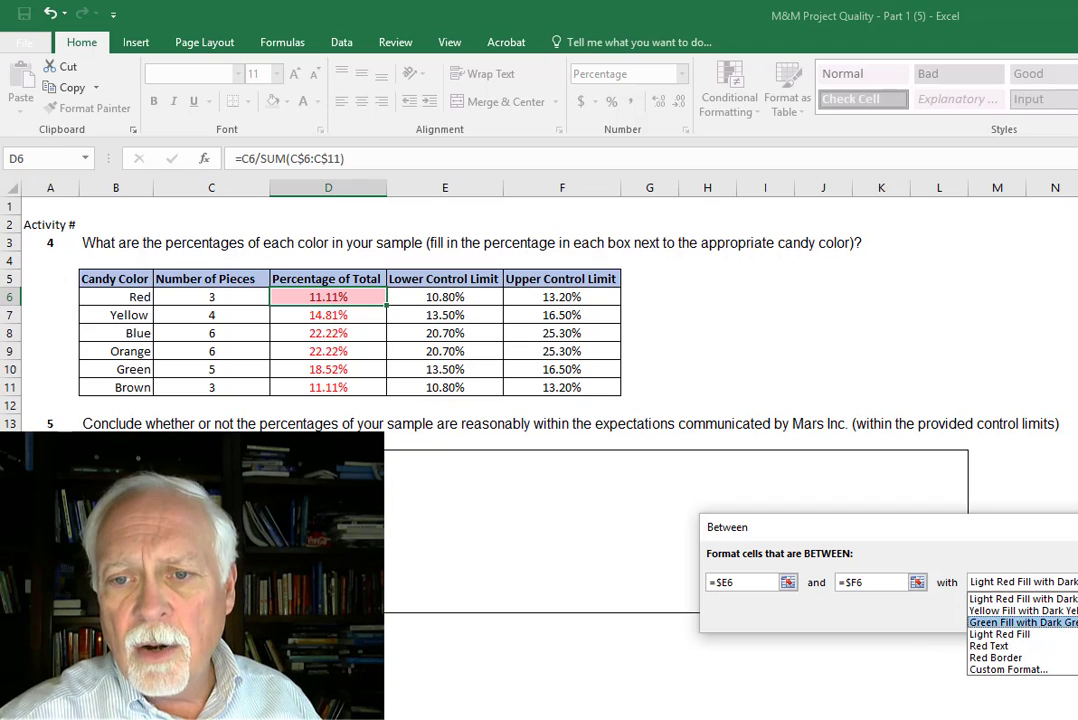
click(1022, 622)
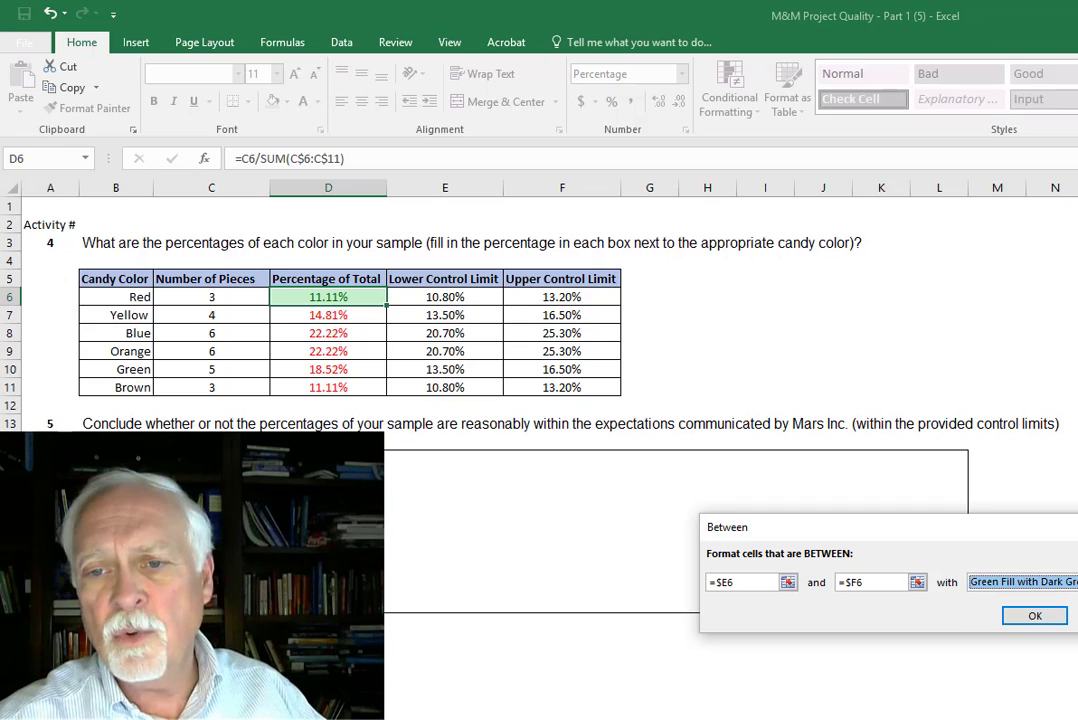
click(1033, 616)
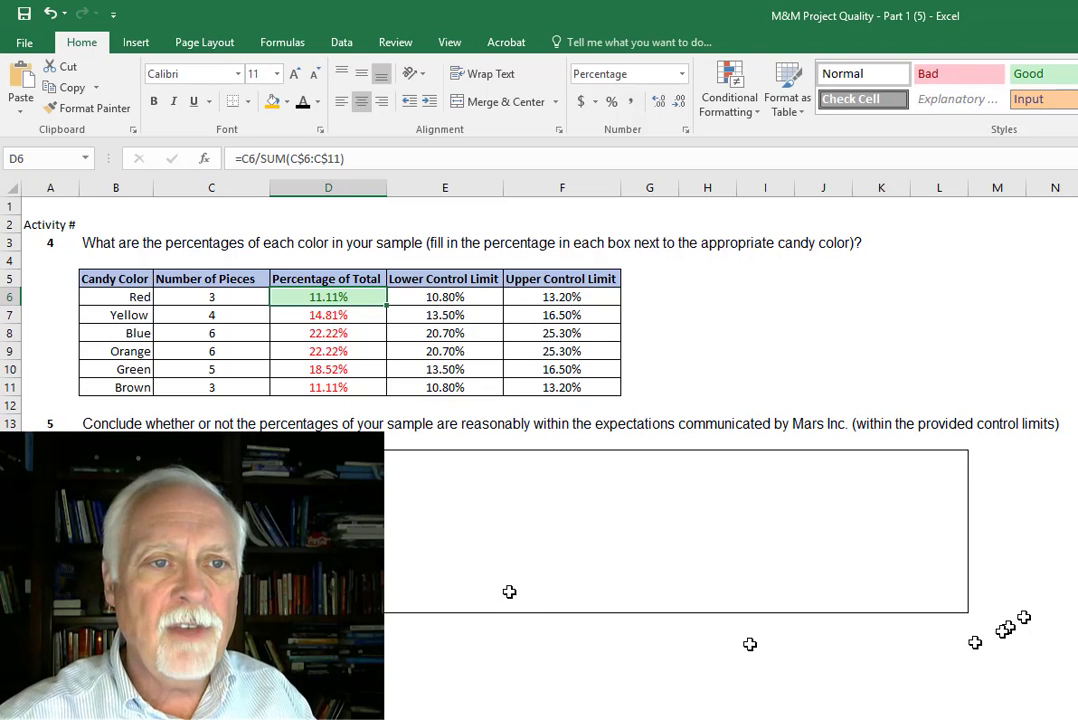
- Fill D6 with its conditional formatting down through D11
click(420, 387)
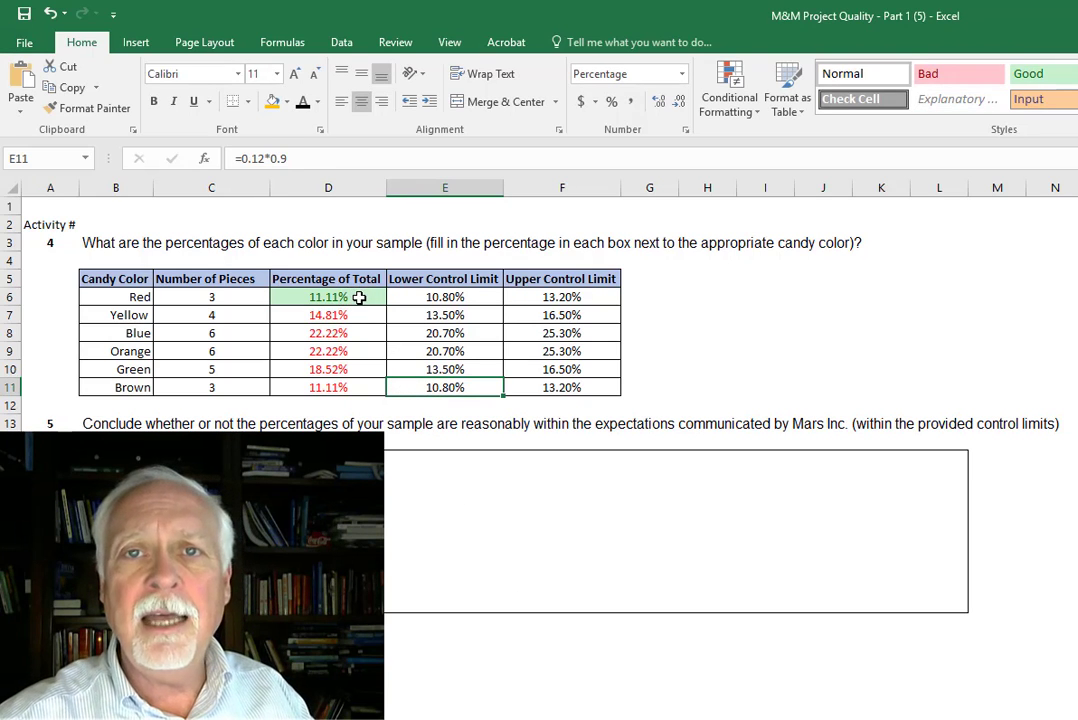
click(359, 297)
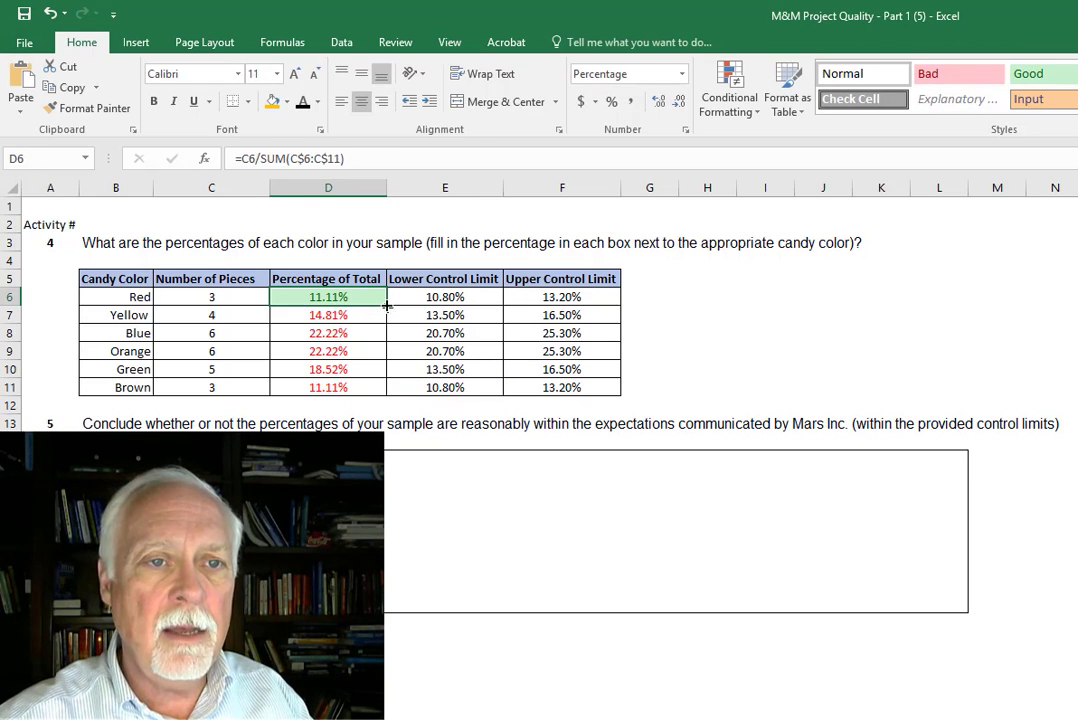
double_click(386, 306)
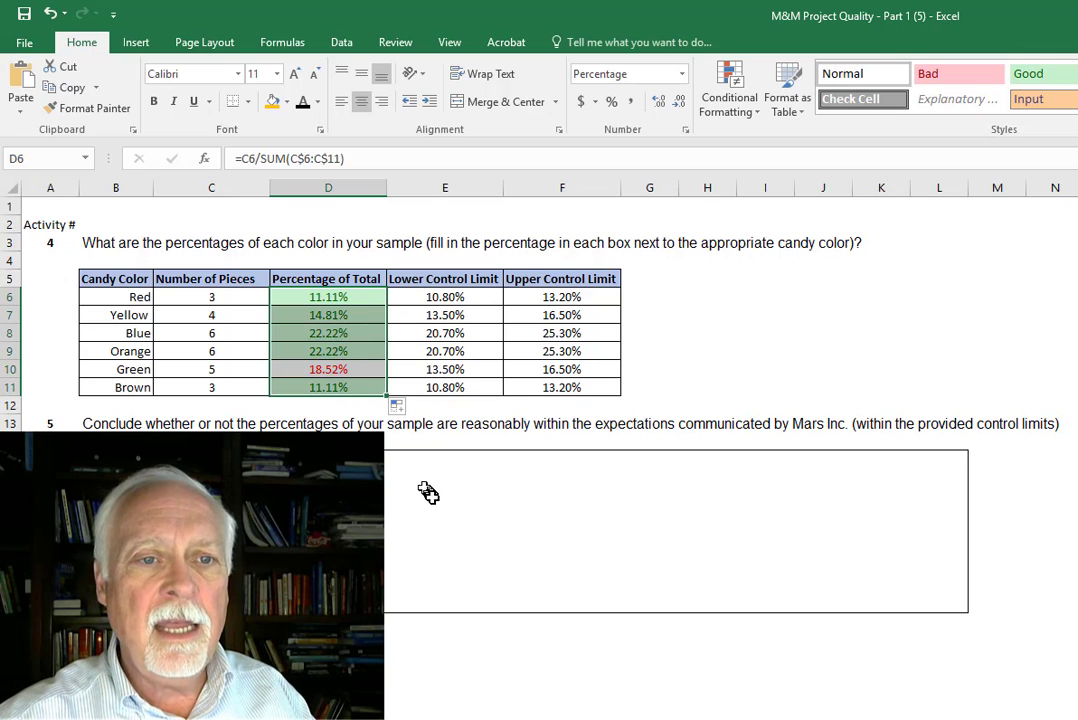
click(398, 480)
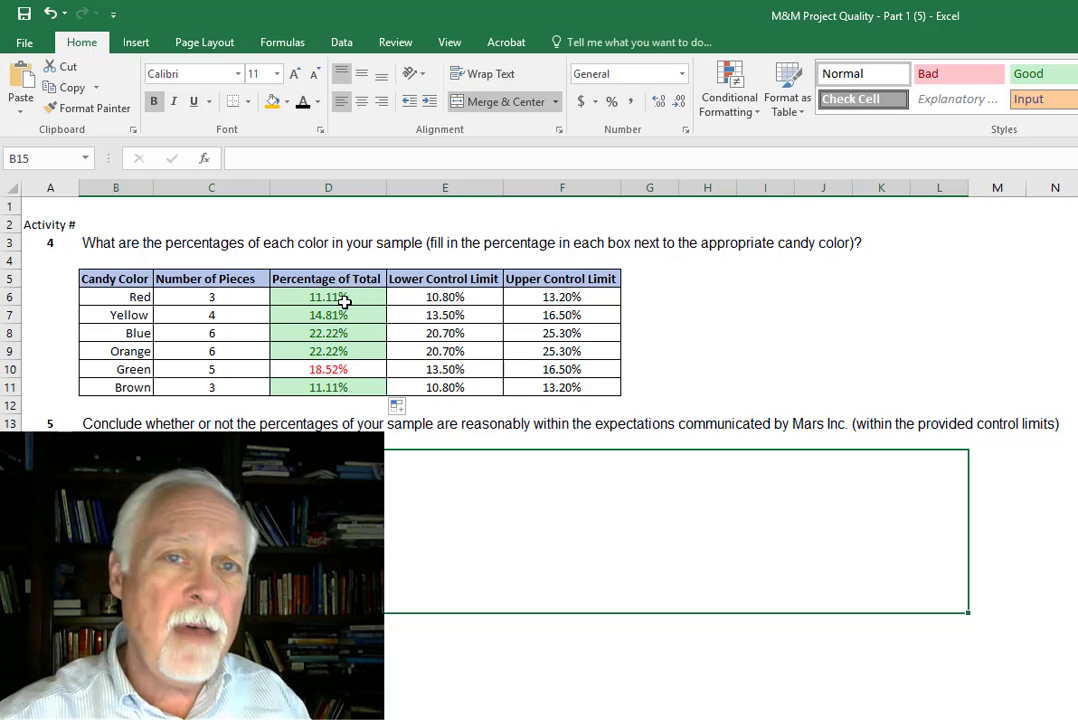
- Format the percentages in D6:D11 with a standard red fill and bold black text
drag(344, 301, 340, 381)
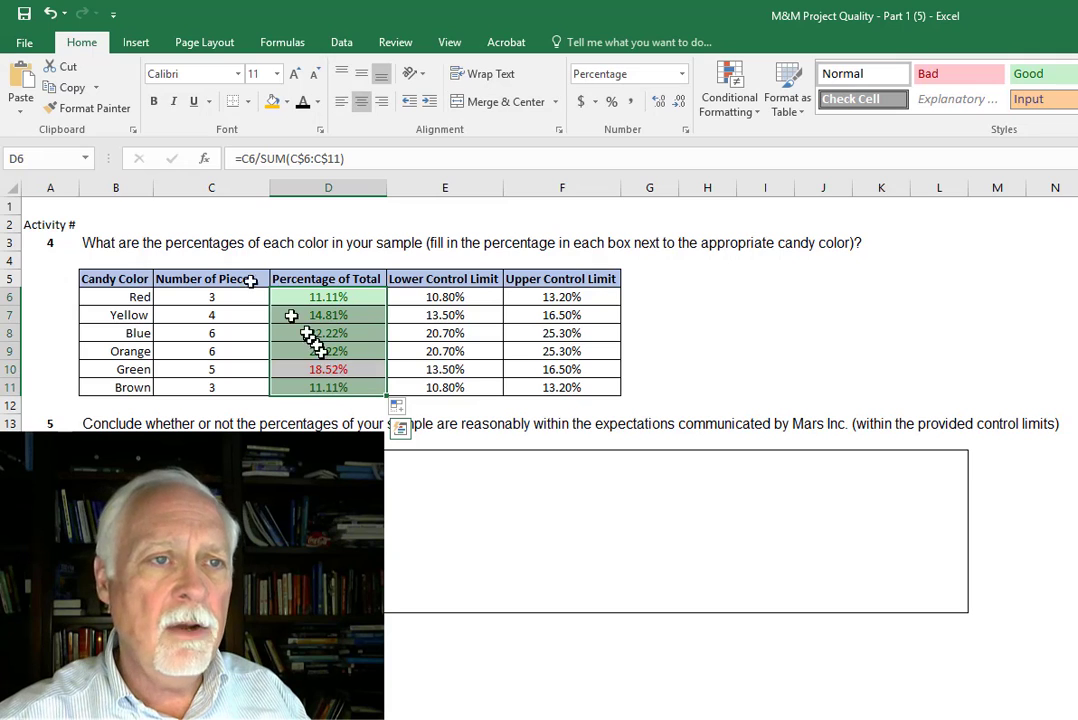
click(286, 102)
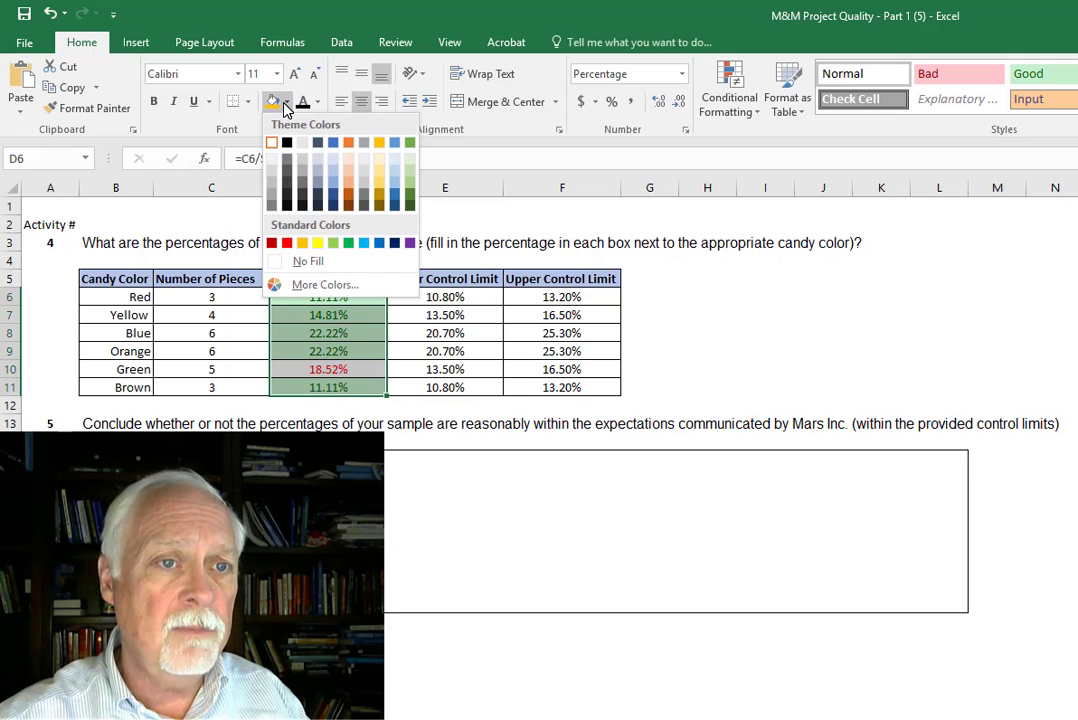
click(287, 243)
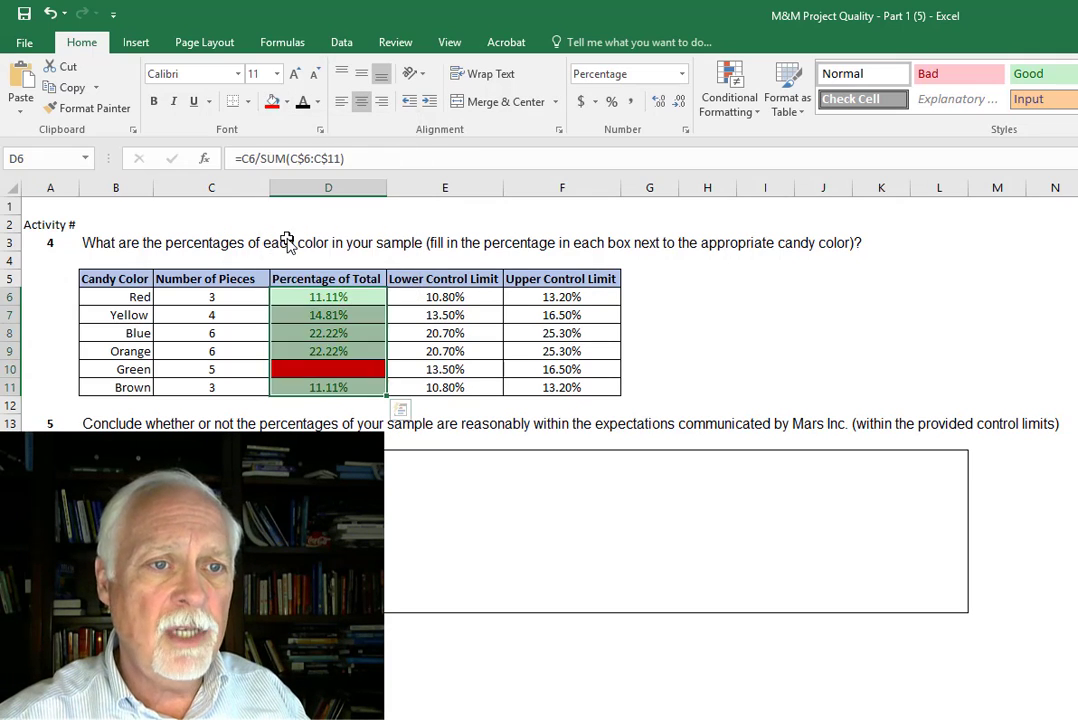
click(302, 108)
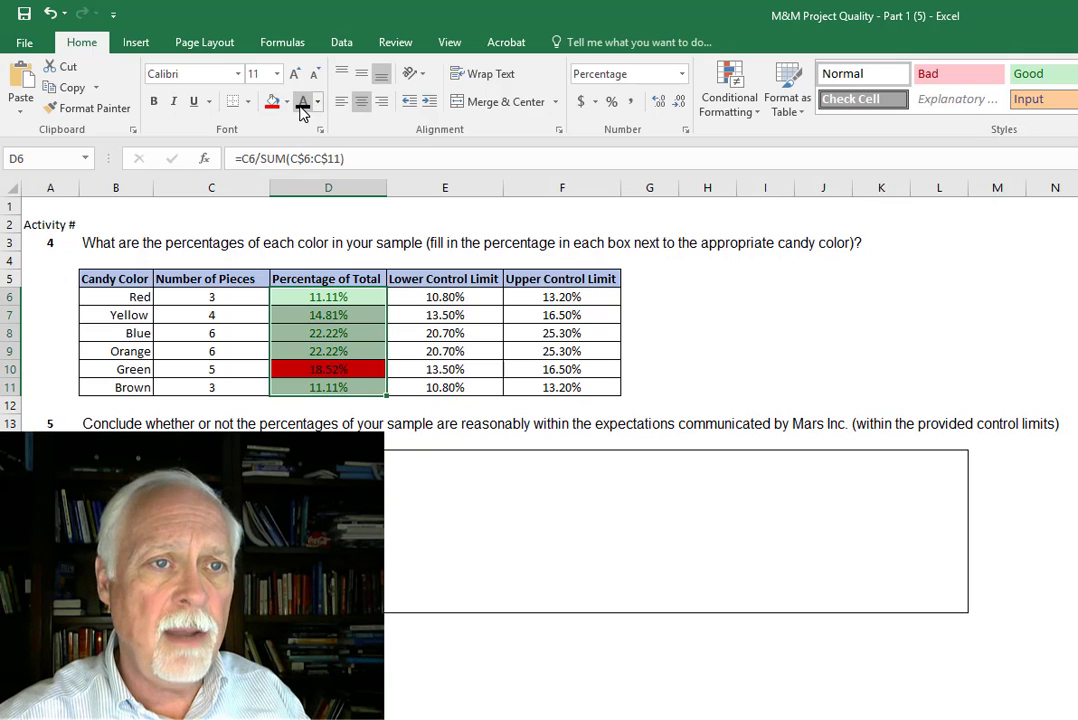
click(155, 104)
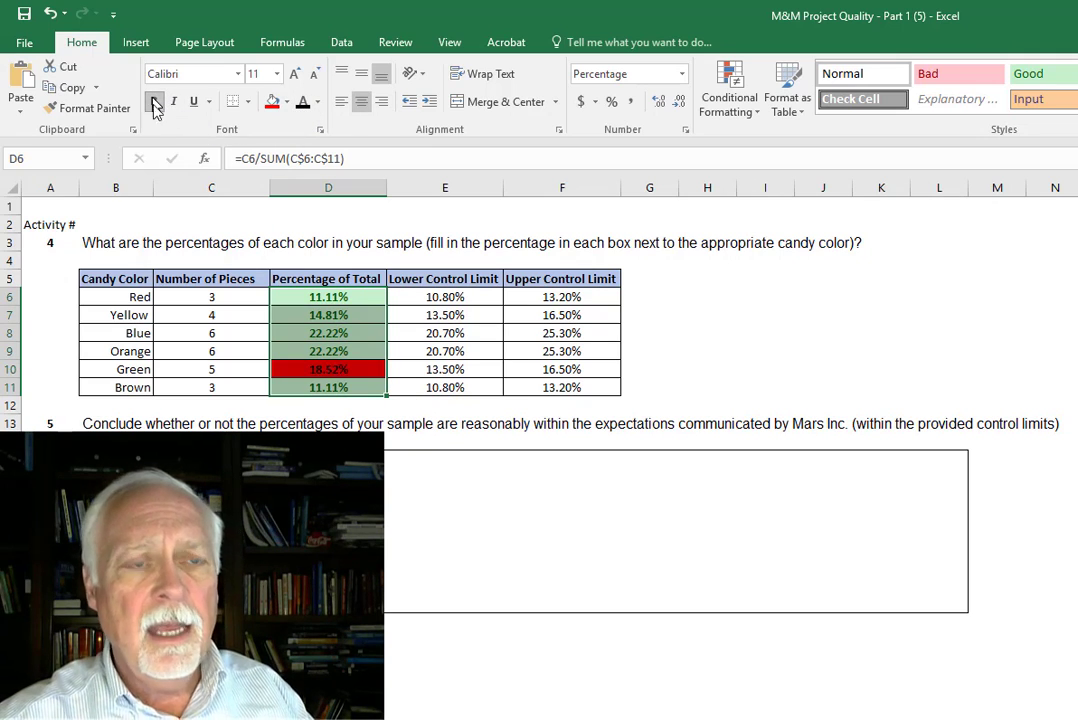
click(441, 549)
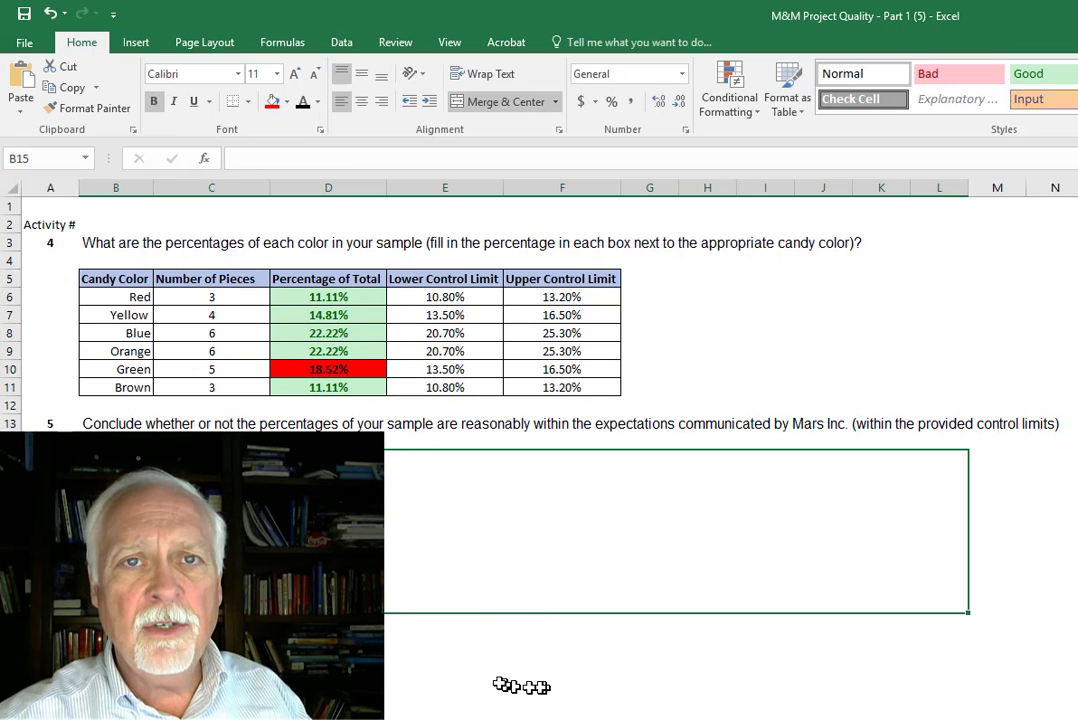